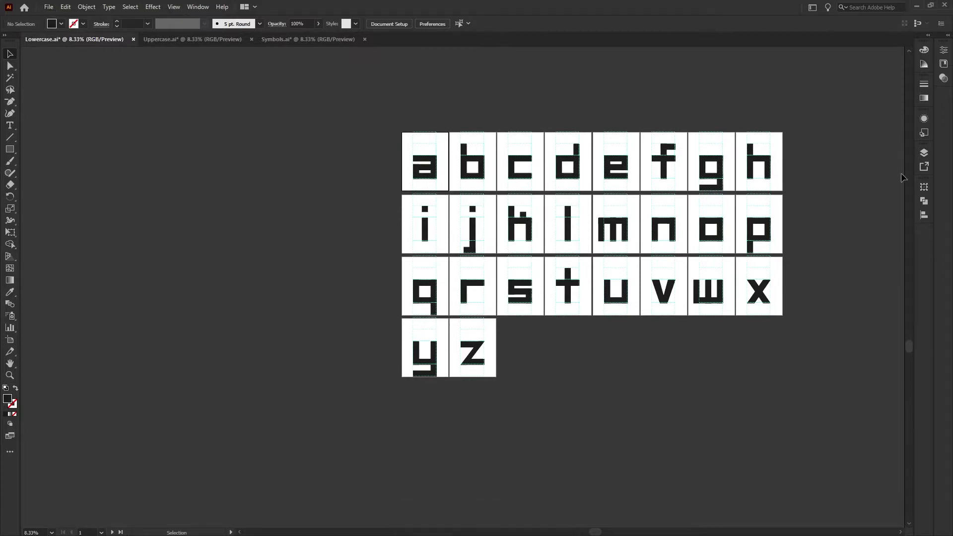
- Add a new layer above Glyphs in the lowercase document and name it Merged
left_click(924, 155)
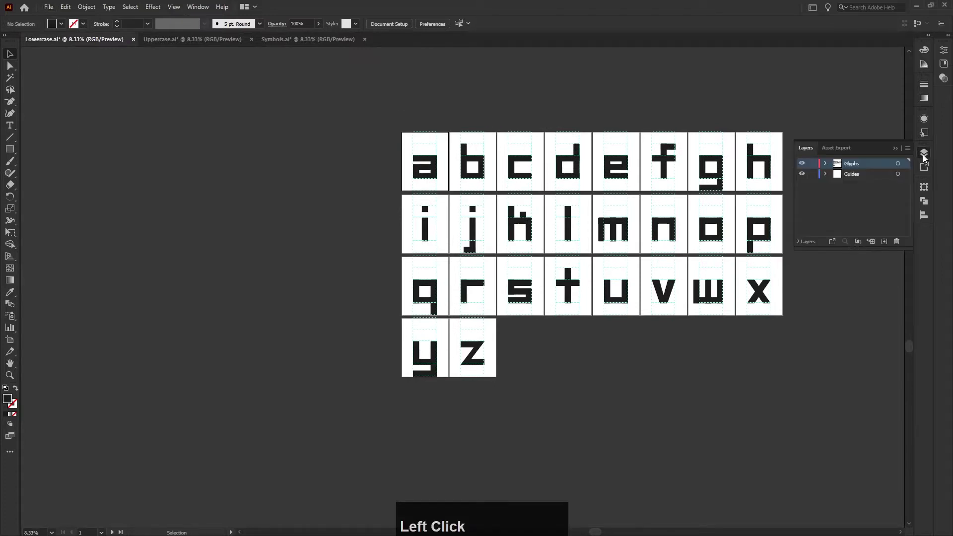
left_click(884, 242)
type("Merged")
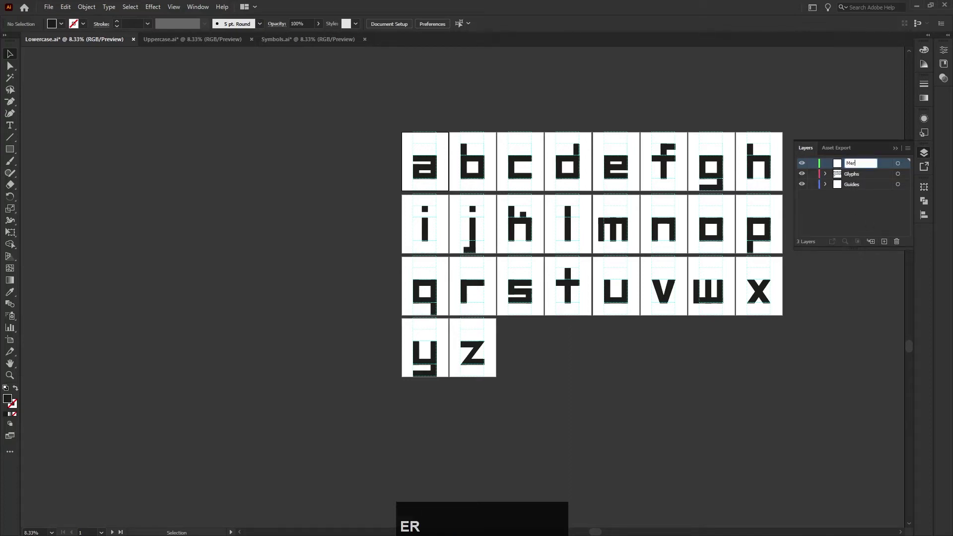
left_click(887, 210)
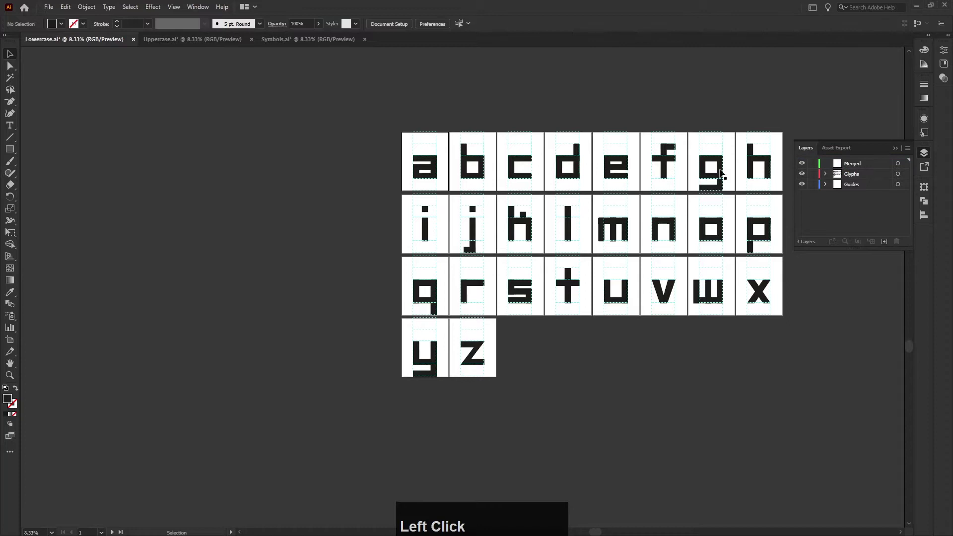
- Lock the guides in the lowercase document
left_click(174, 7)
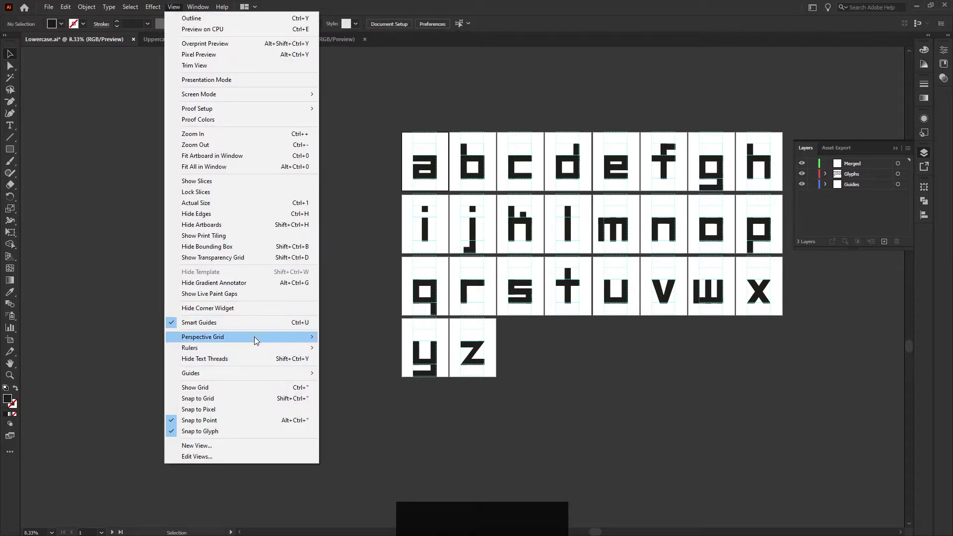
mouse_move(261, 375)
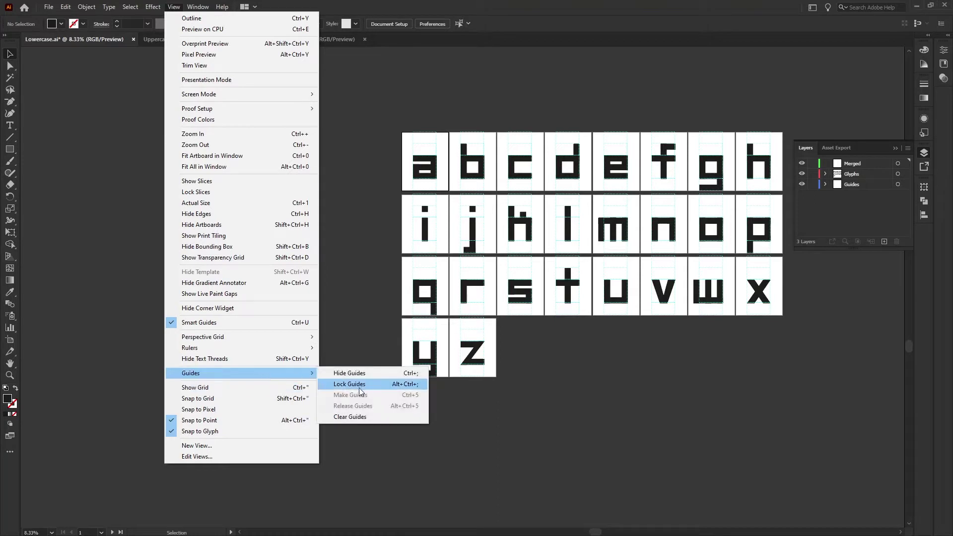
left_click(342, 385)
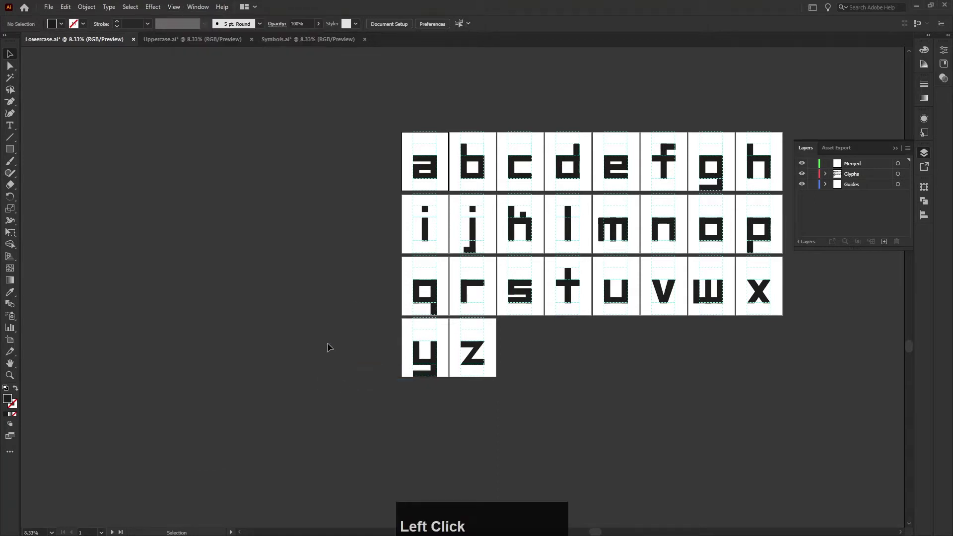
left_click(491, 101)
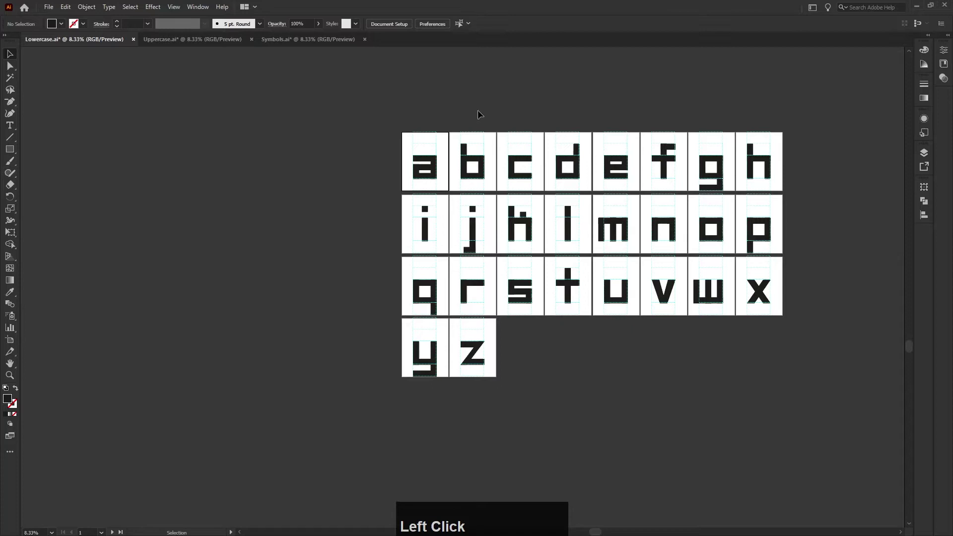
- Copy all the lowercase glyph shapes and paste them in front on the Merged layer
left_click_drag(380, 111, 805, 401)
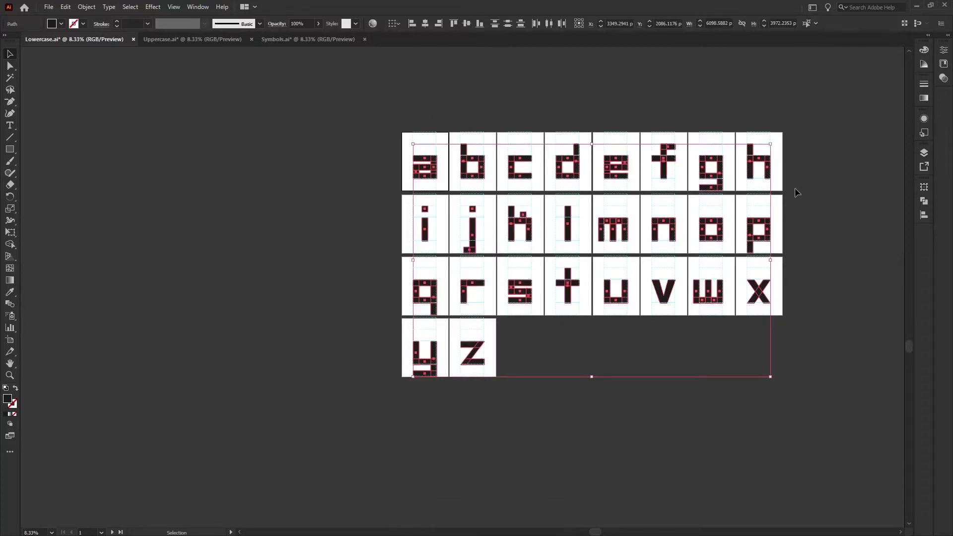
left_click(65, 7)
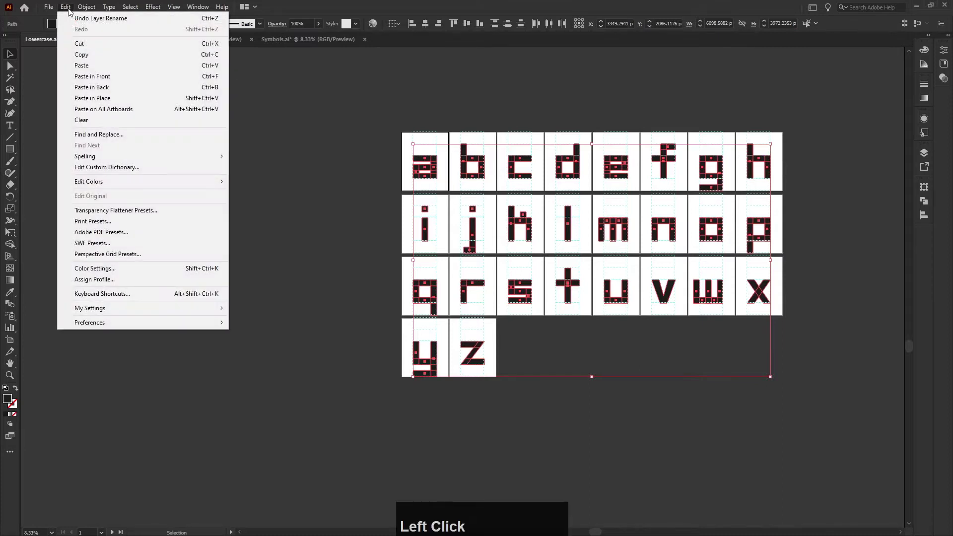
left_click(81, 54)
left_click(925, 153)
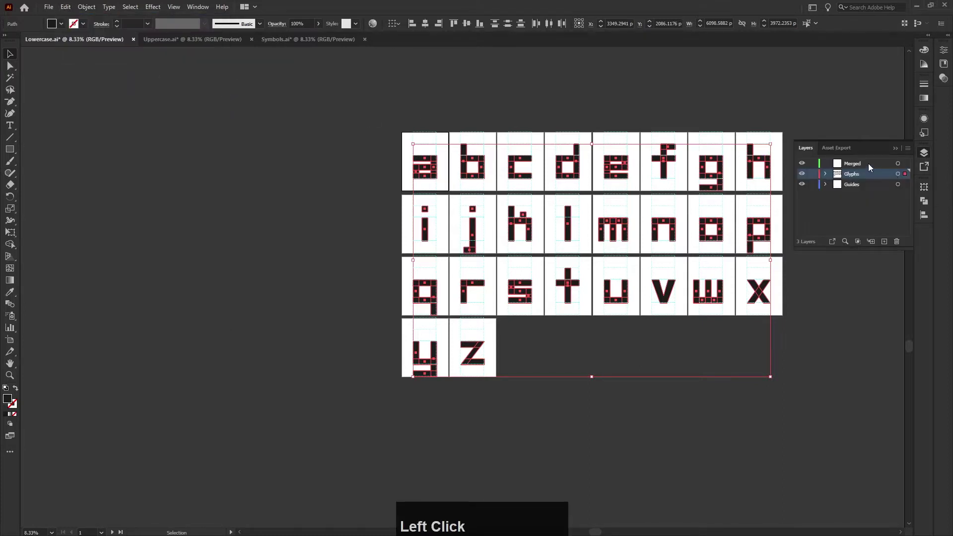
left_click(868, 164)
left_click(834, 115)
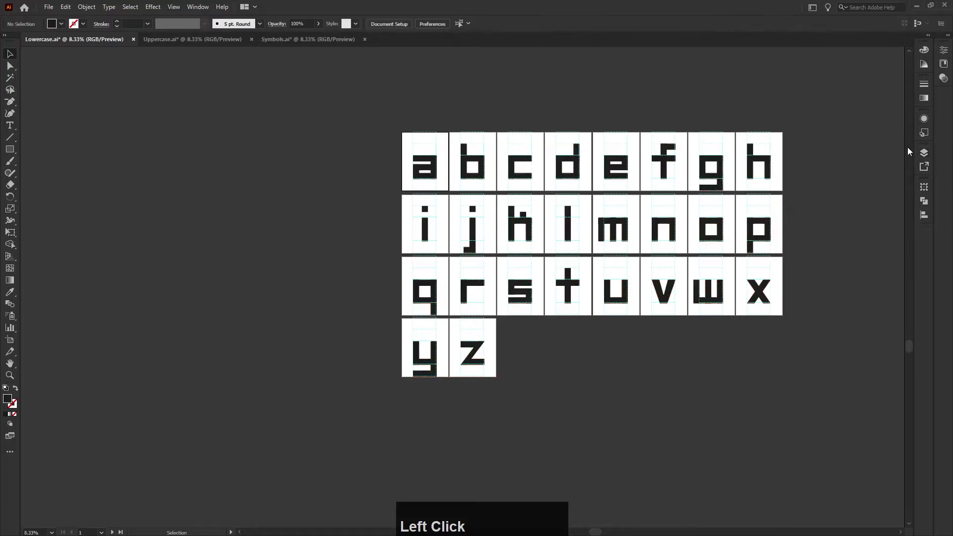
left_click(924, 153)
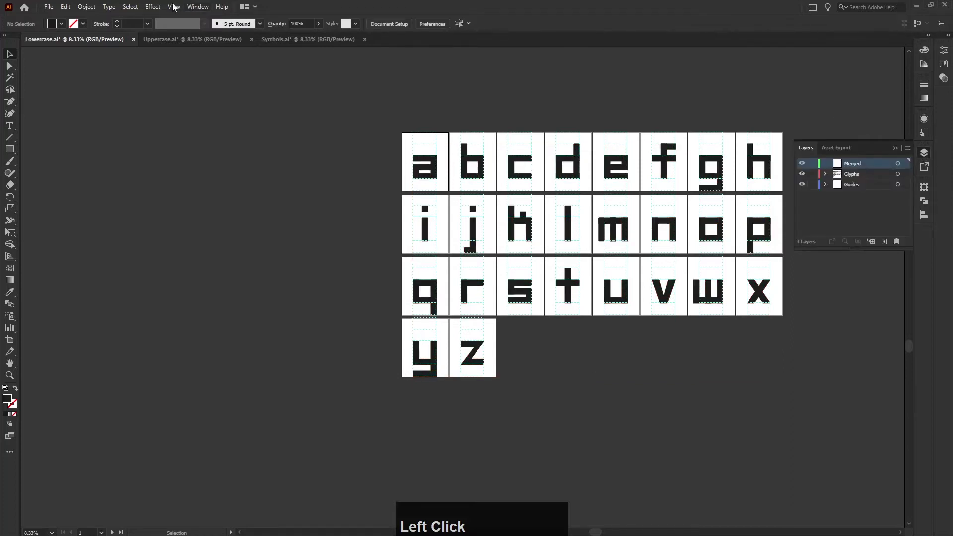
left_click(65, 7)
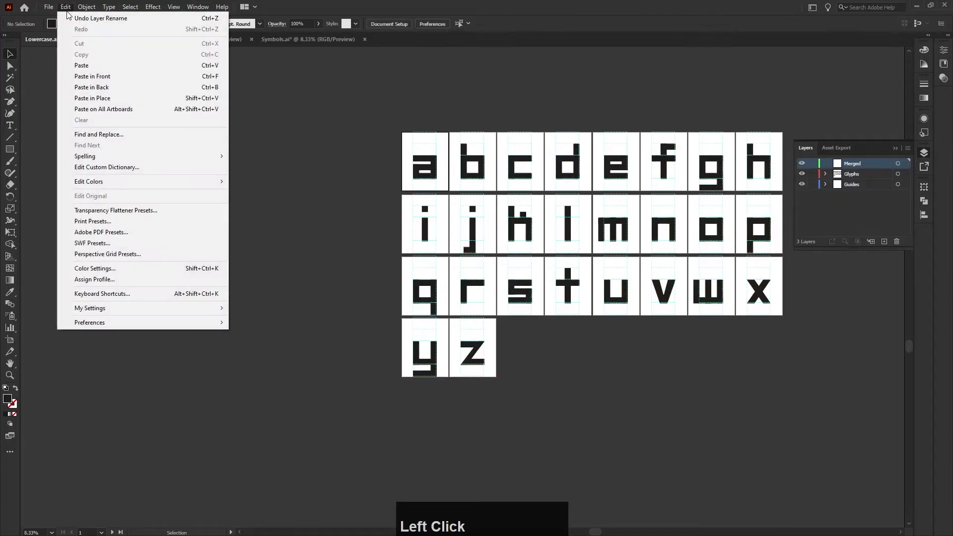
left_click(95, 76)
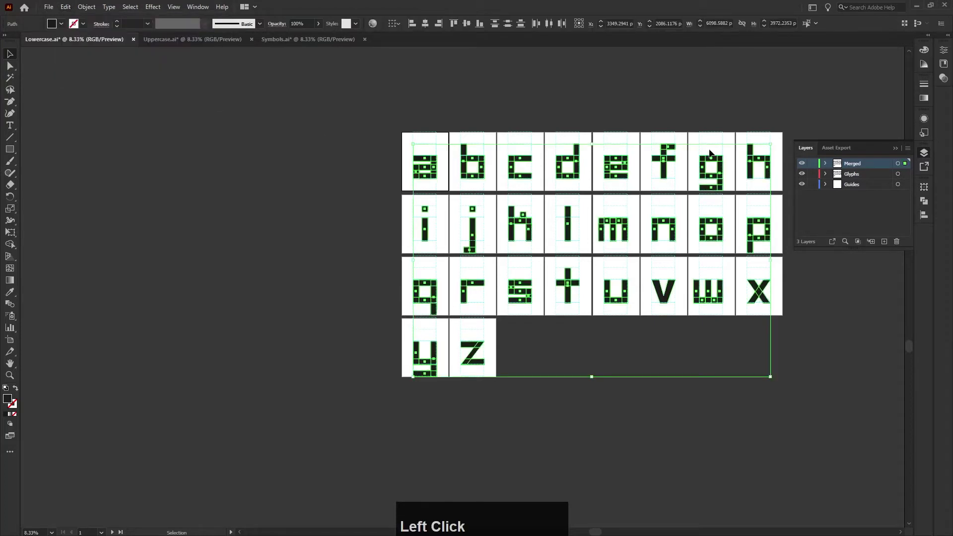
- Hide the Glyphs and Guides layers, leaving only the Merged layer shown
left_click(802, 173)
left_click(801, 185)
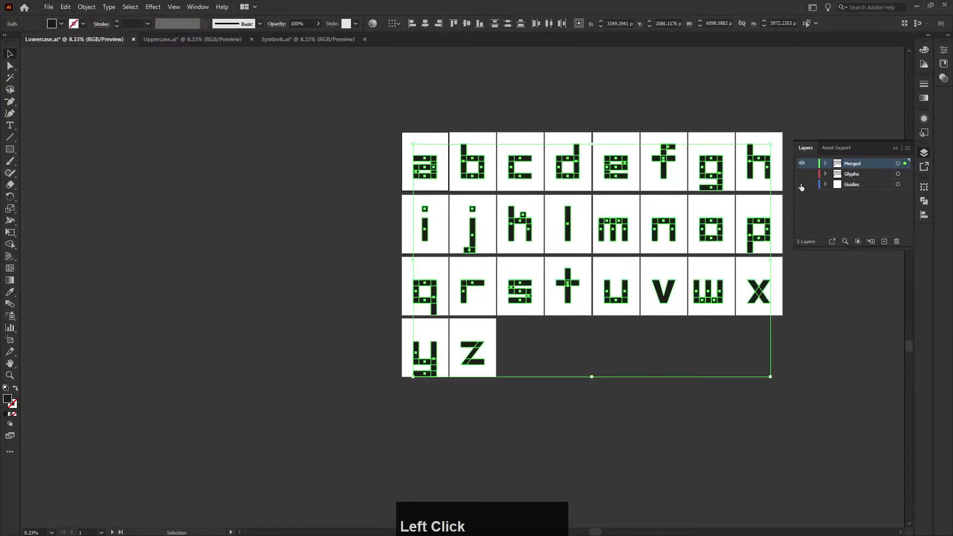
left_click(897, 148)
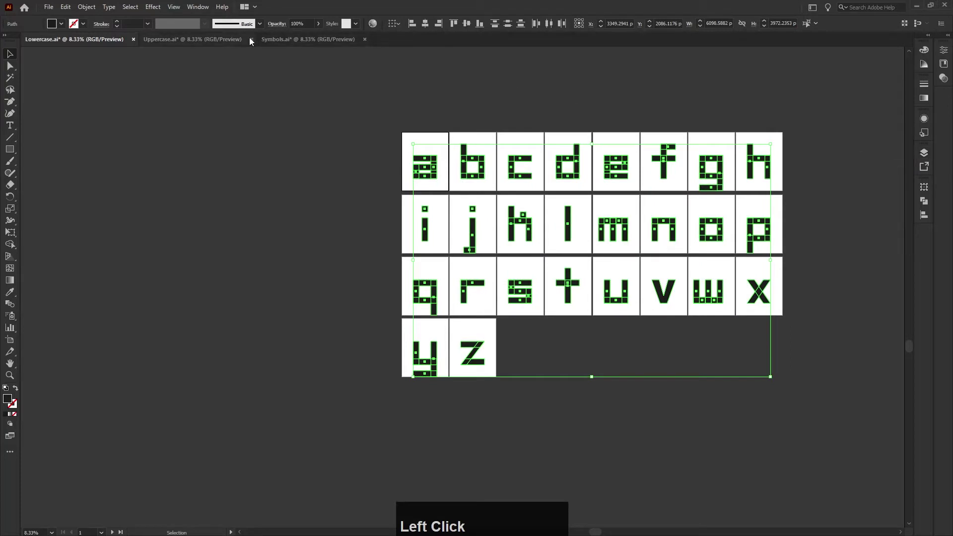
- Unite the selected lowercase glyph pieces on the Merged layer with Pathfinder
left_click(198, 6)
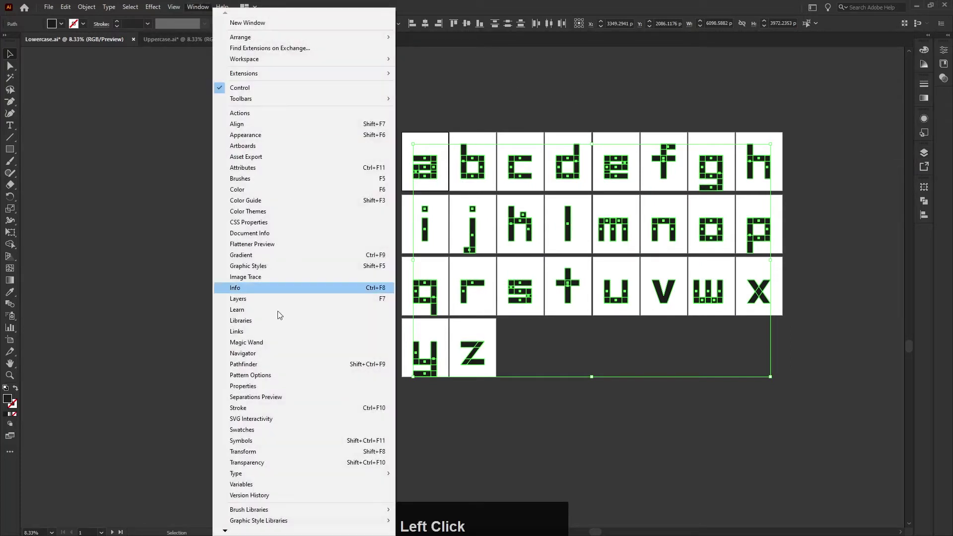
left_click(242, 365)
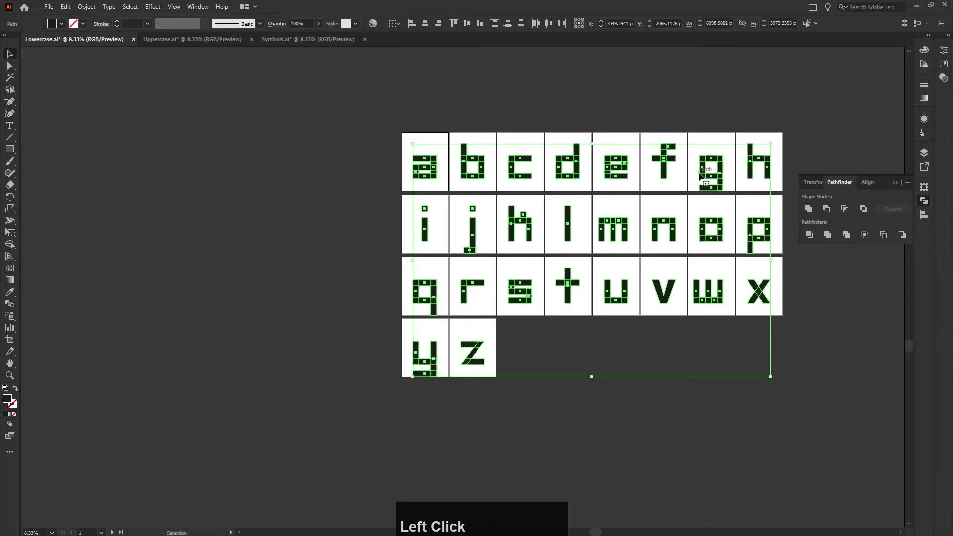
left_click(808, 209)
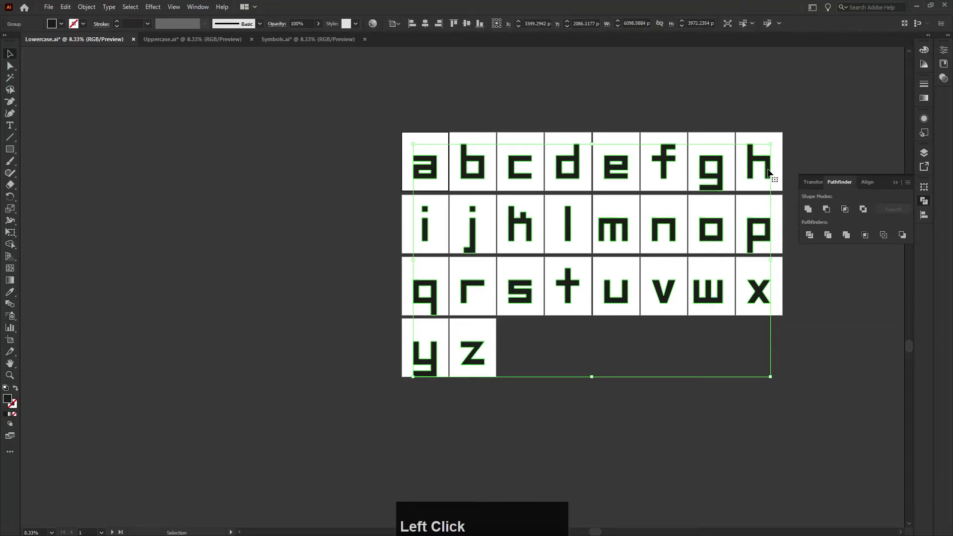
- Ungroup the united lowercase glyphs into separate letters and deselect them
left_click(790, 144)
left_click(769, 159)
right_click(768, 158)
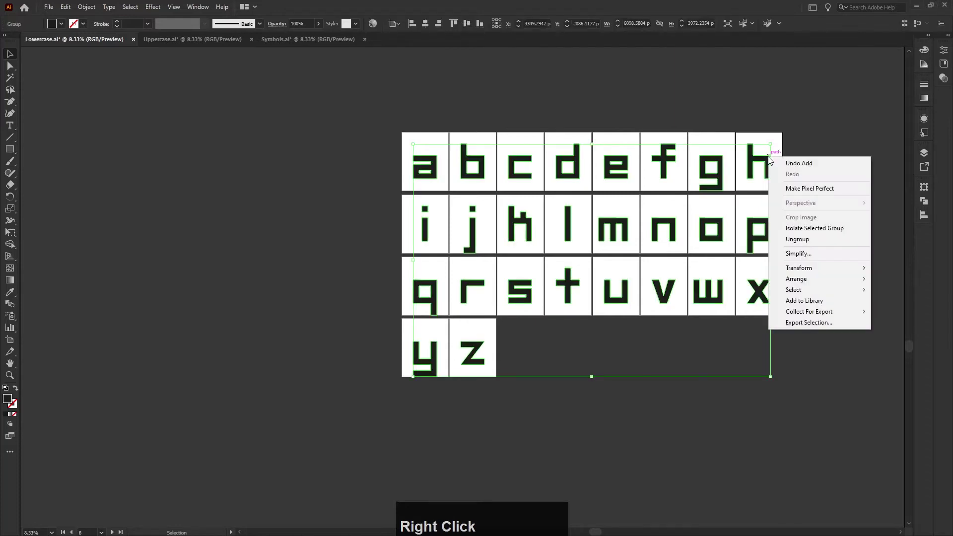
left_click(794, 240)
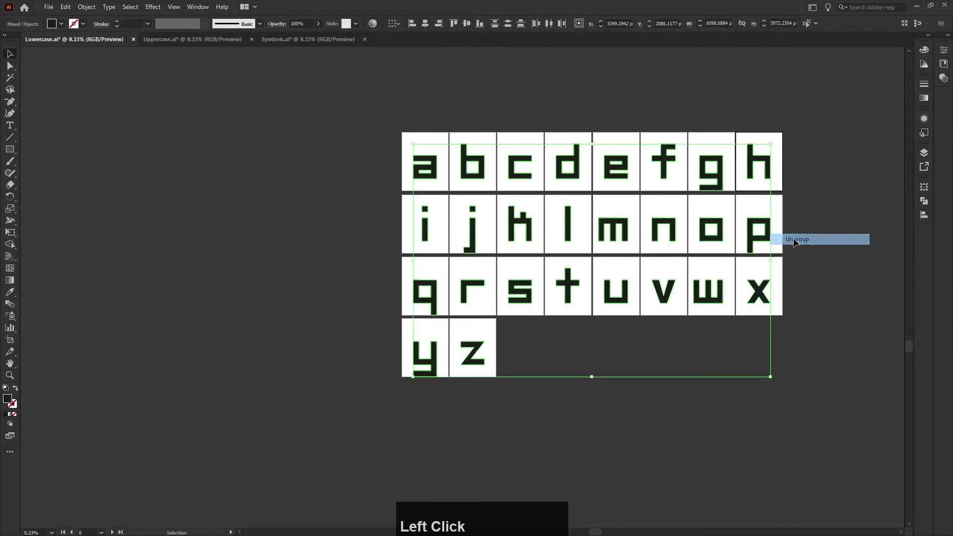
left_click(639, 204)
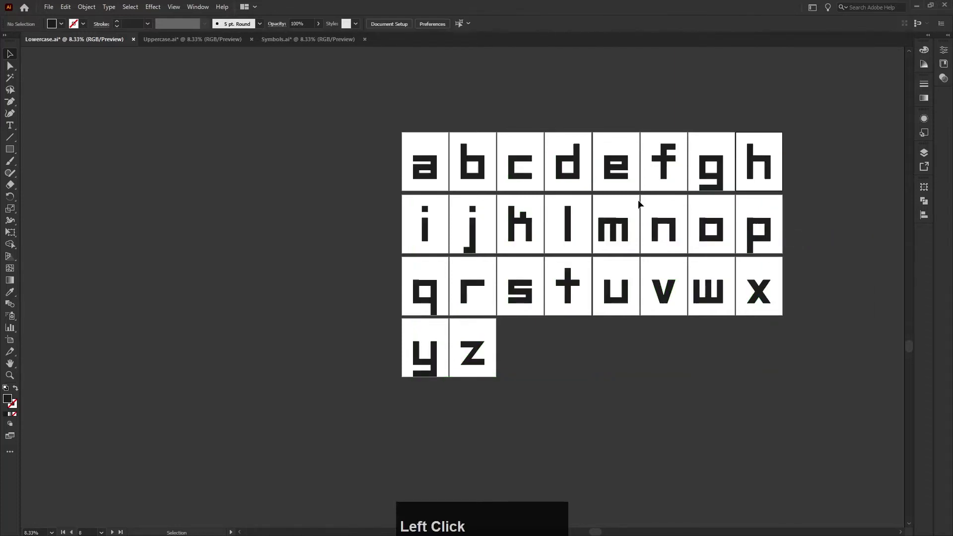
- Export all lowercase artboards as SVG into the svg/lowercase folder, with Use Artboards enabled, the file name Lowercase.svg and the current SVG options
left_click(50, 7)
mouse_move(77, 196)
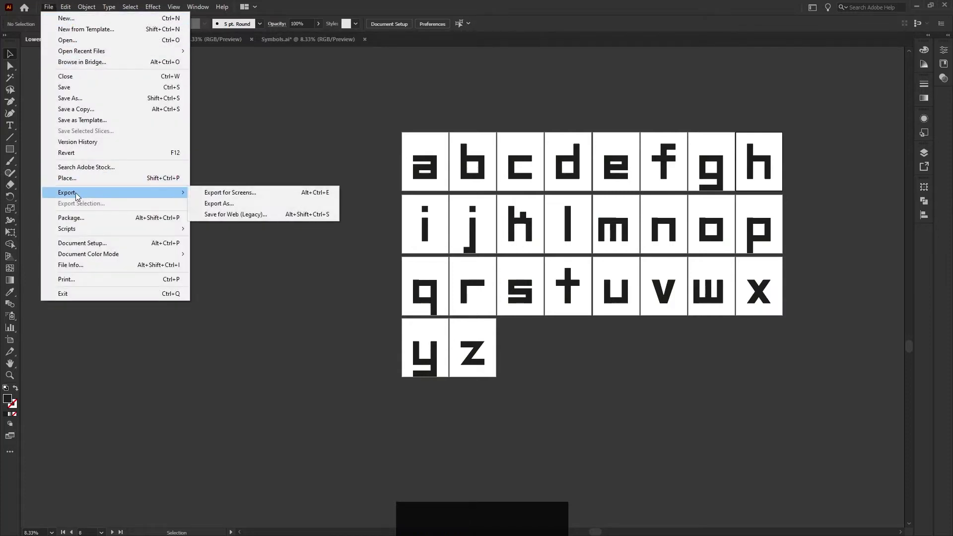
left_click(211, 203)
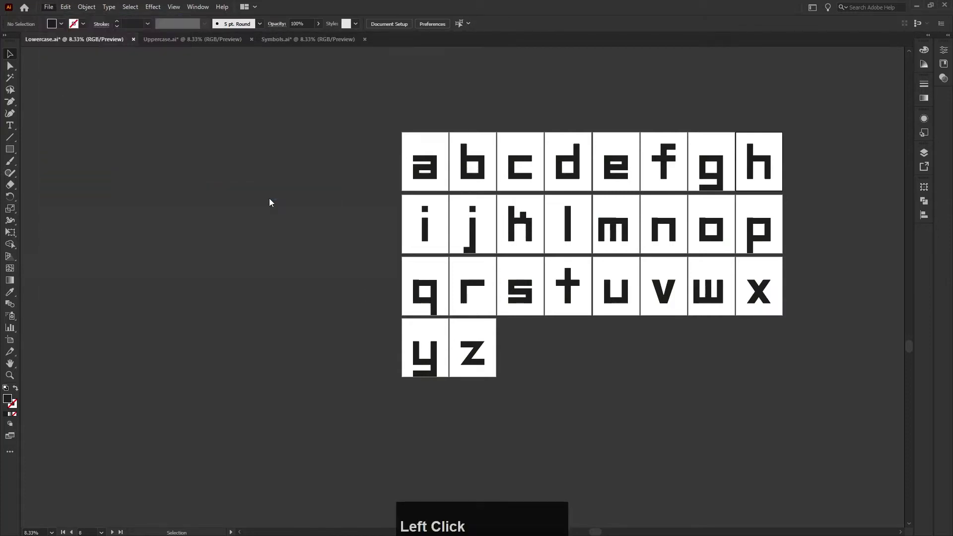
left_click(259, 26)
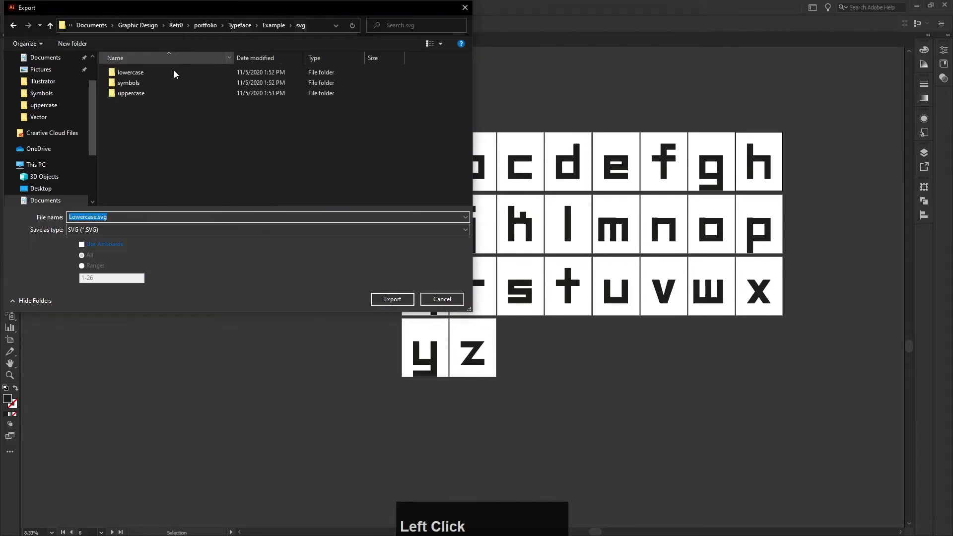
left_click(133, 73)
double_click(133, 72)
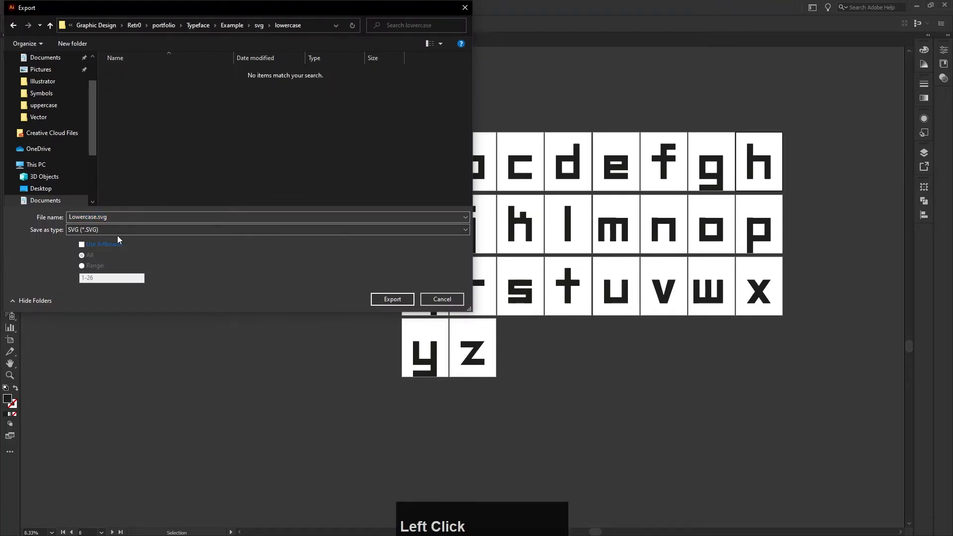
left_click(83, 244)
left_click(386, 301)
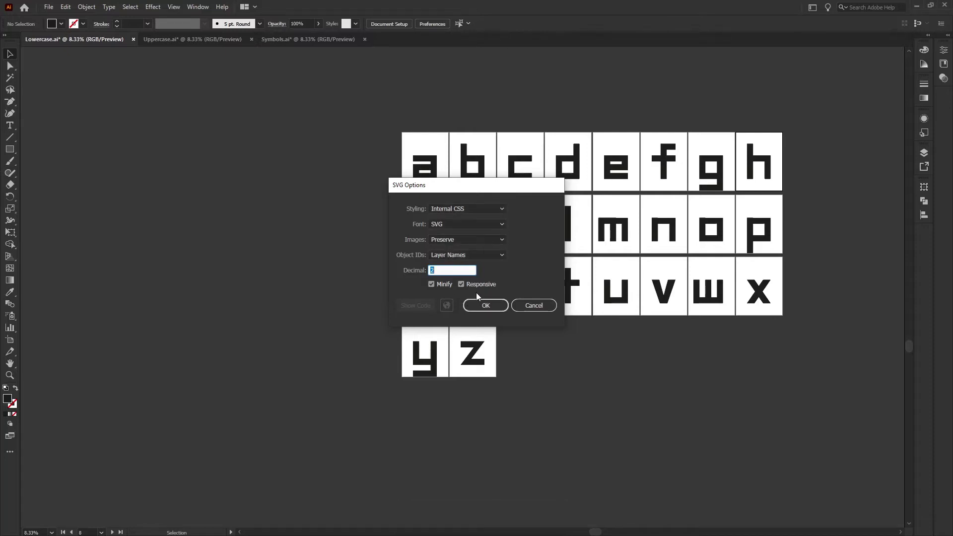
left_click(481, 306)
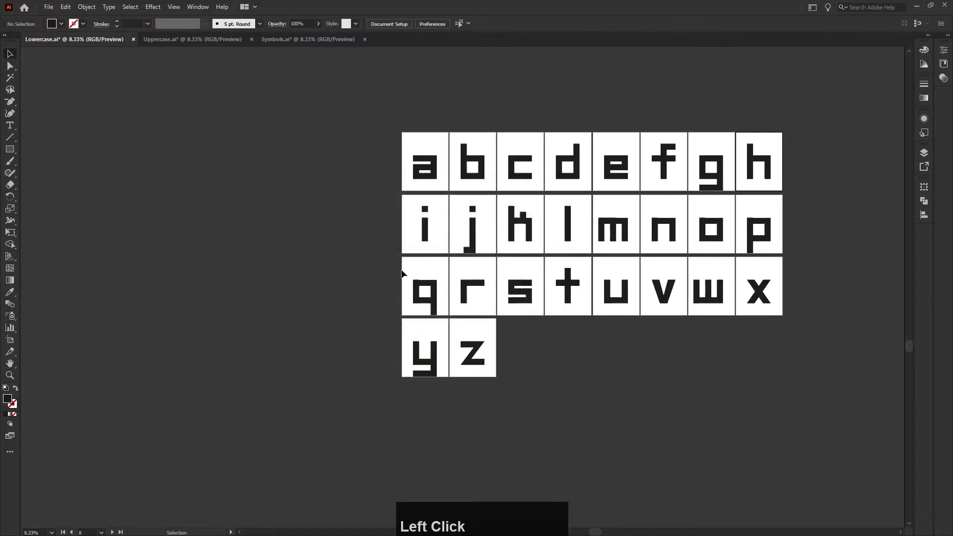
- Switch to the Uppercase.ai document and add a layer named Merged above Glyphs
left_click(156, 42)
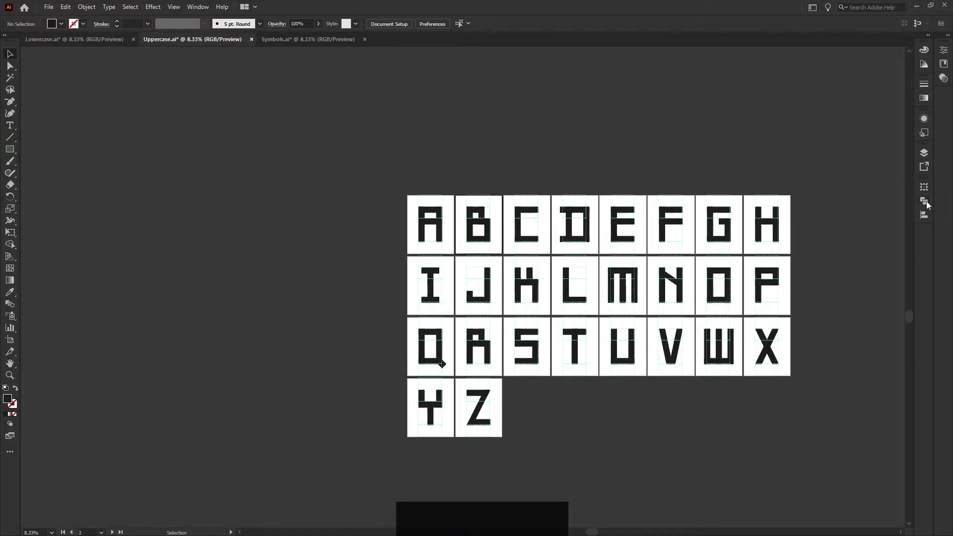
left_click(924, 152)
left_click(885, 242)
double_click(854, 164)
type("Merged")
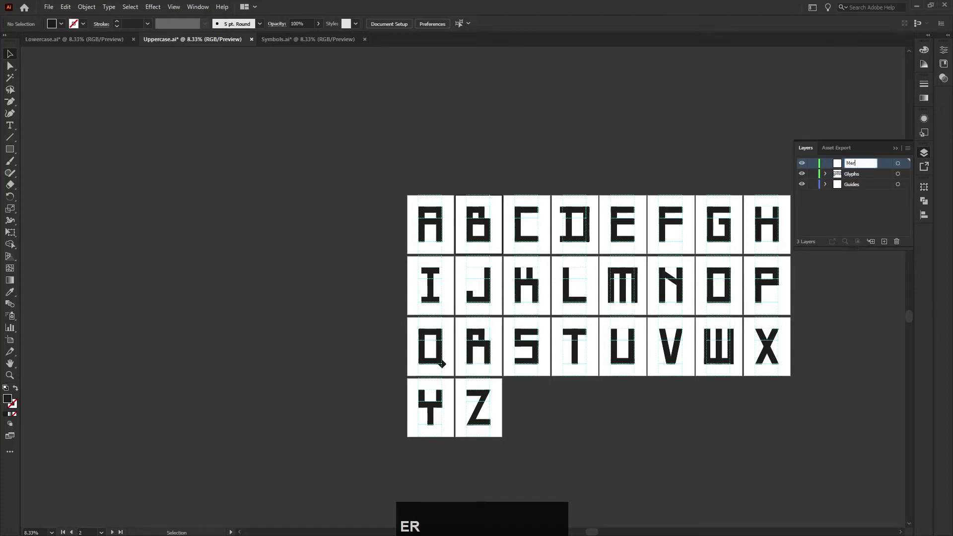
left_click(850, 205)
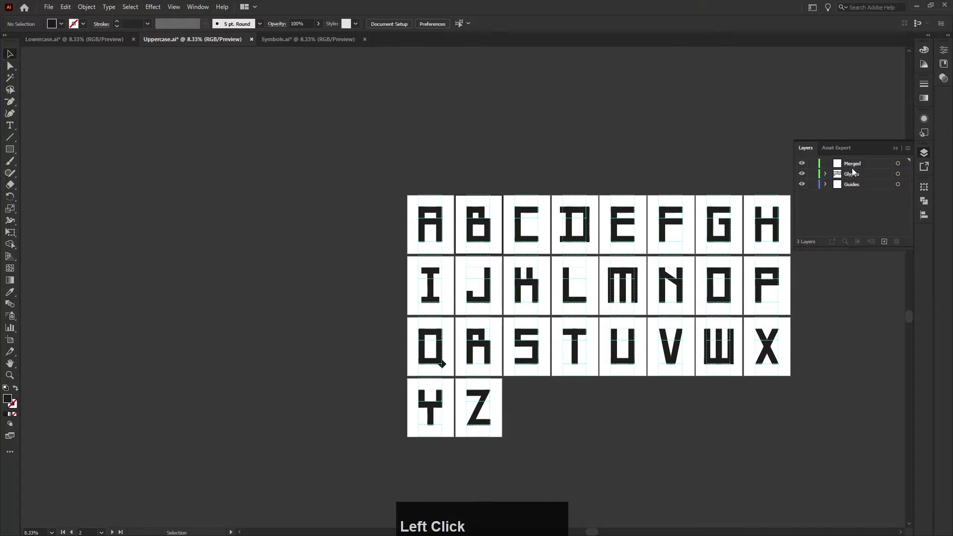
- Copy all the uppercase glyph shapes and paste them in front on the Merged layer
left_click_drag(347, 153, 813, 379)
left_click(924, 153)
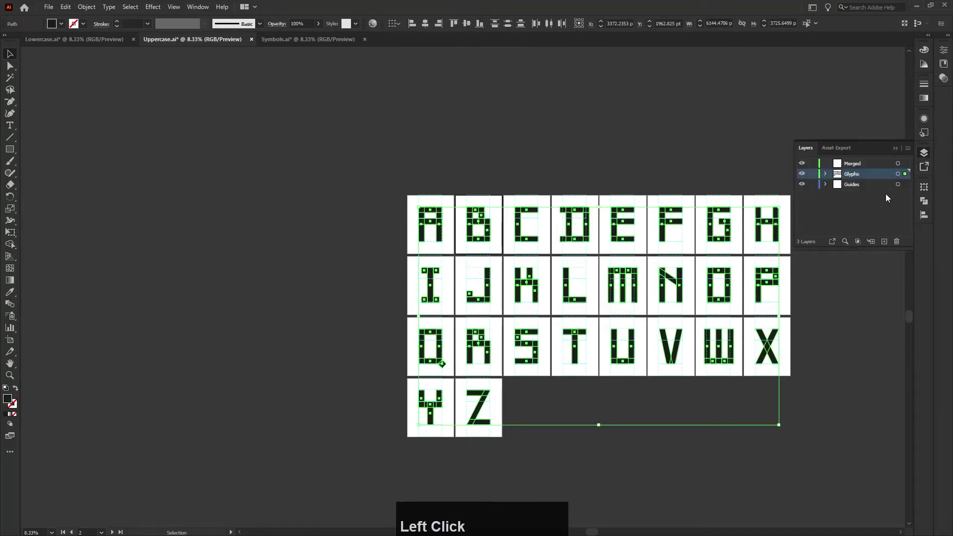
left_click(65, 6)
left_click(83, 56)
left_click(850, 165)
left_click(722, 139)
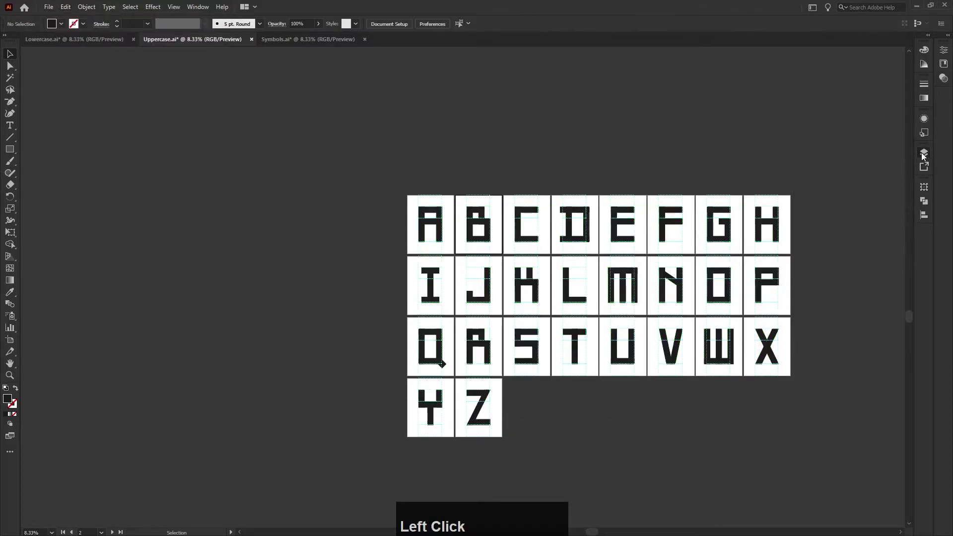
left_click(923, 154)
left_click(64, 7)
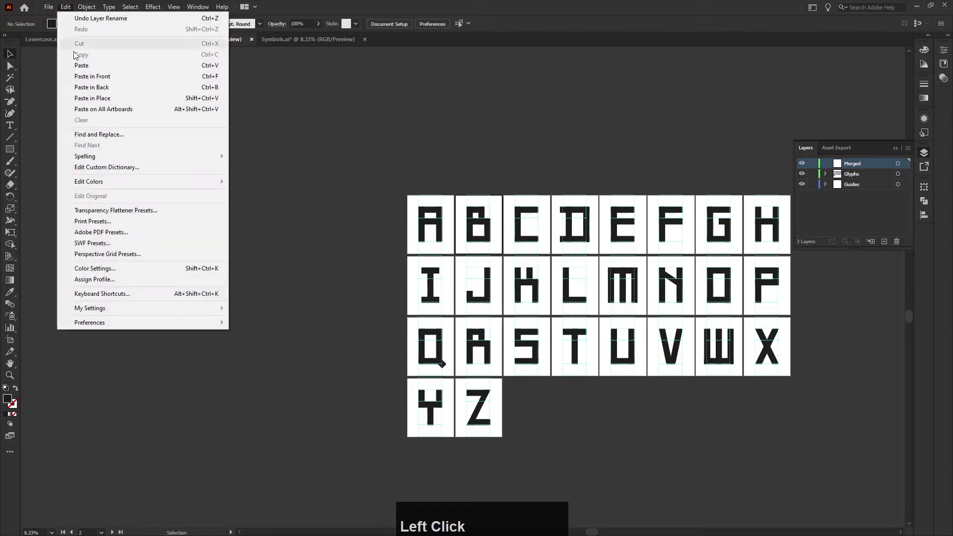
left_click(88, 76)
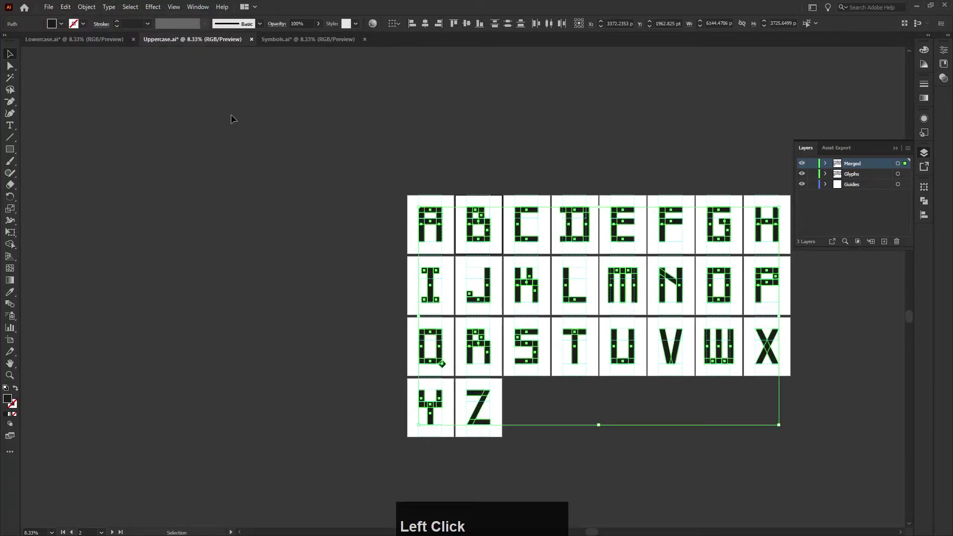
- Hide the Glyphs and Guides layers and unite all the uppercase shapes on the Merged layer with Pathfinder
left_click(802, 184)
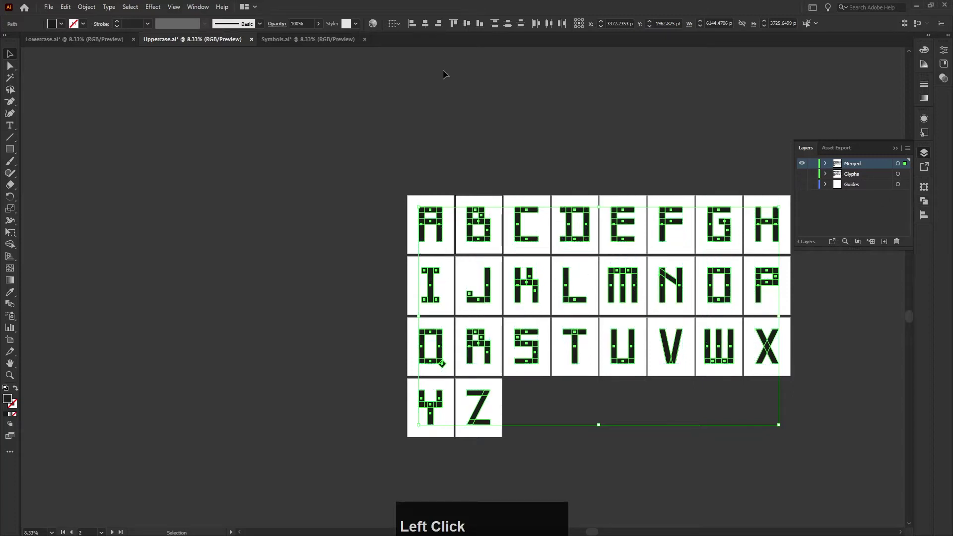
left_click(195, 6)
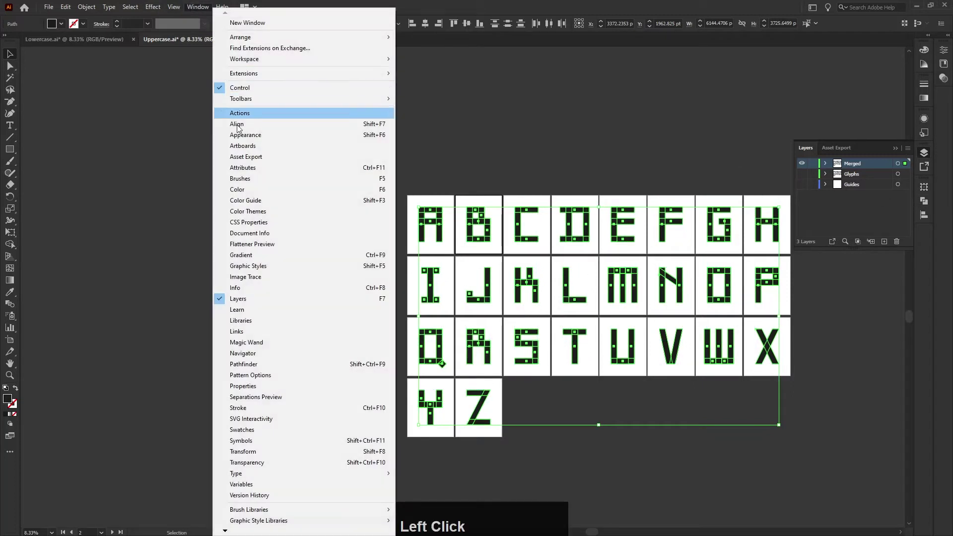
left_click(250, 370)
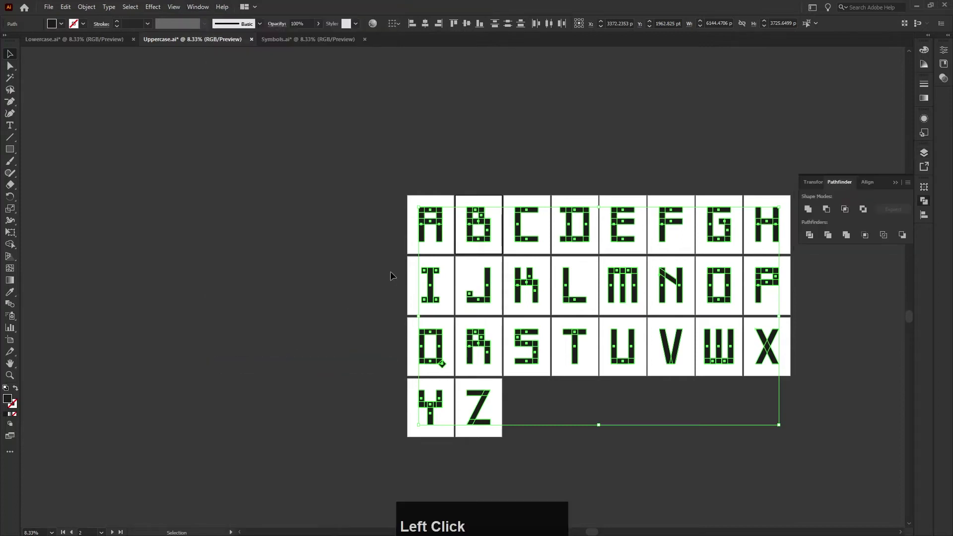
left_click(809, 210)
left_click(705, 176)
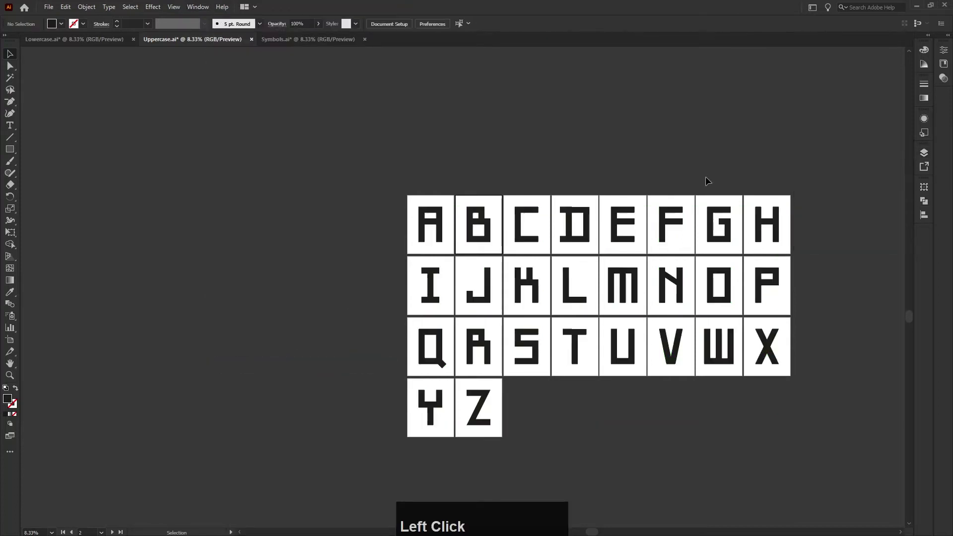
- Ungroup the united uppercase glyphs into separate letters and deselect them
right_click(758, 212)
left_click(786, 294)
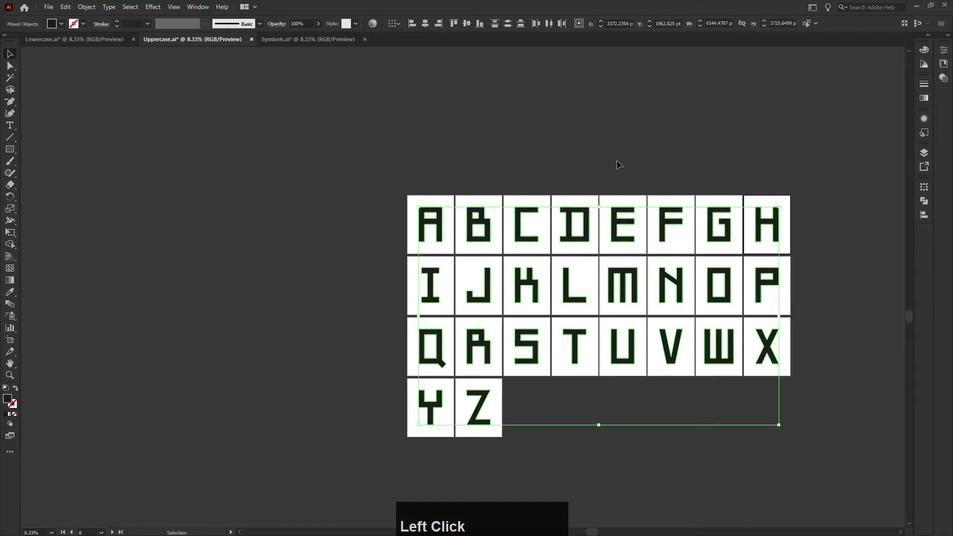
left_click(619, 164)
- Export all uppercase artboards as SVG into the svg/uppercase folder, with Use Artboards enabled, the file name Uppercase.svg and the current SVG options
left_click(49, 7)
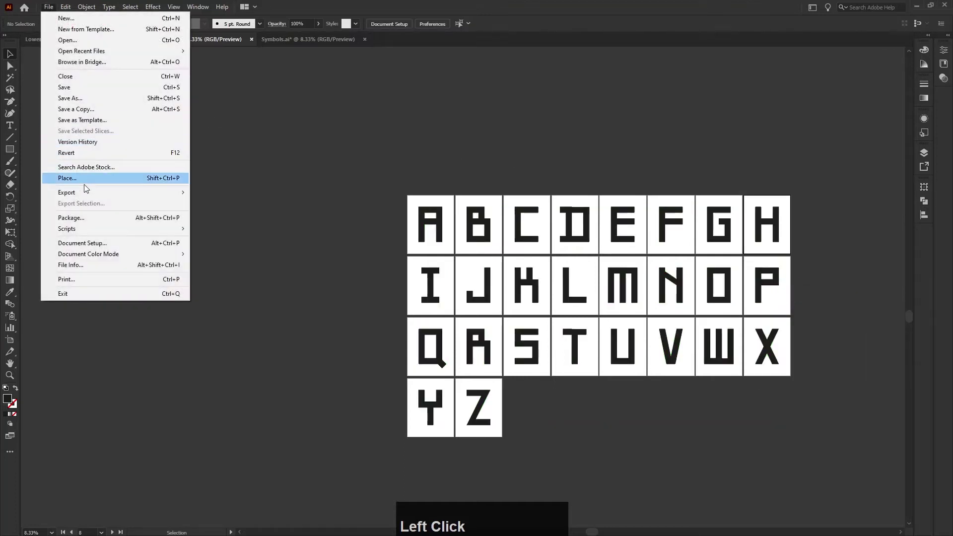
left_click(209, 203)
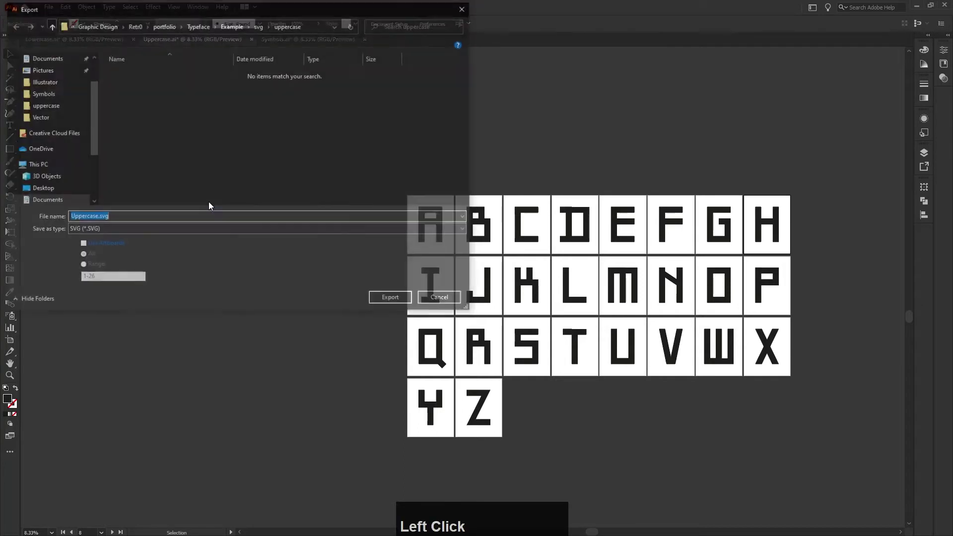
left_click(259, 25)
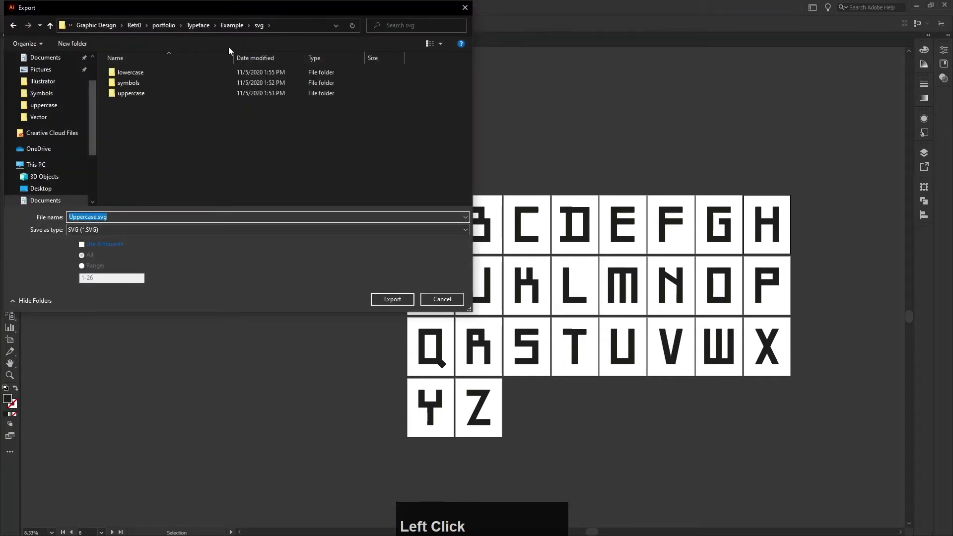
double_click(139, 91)
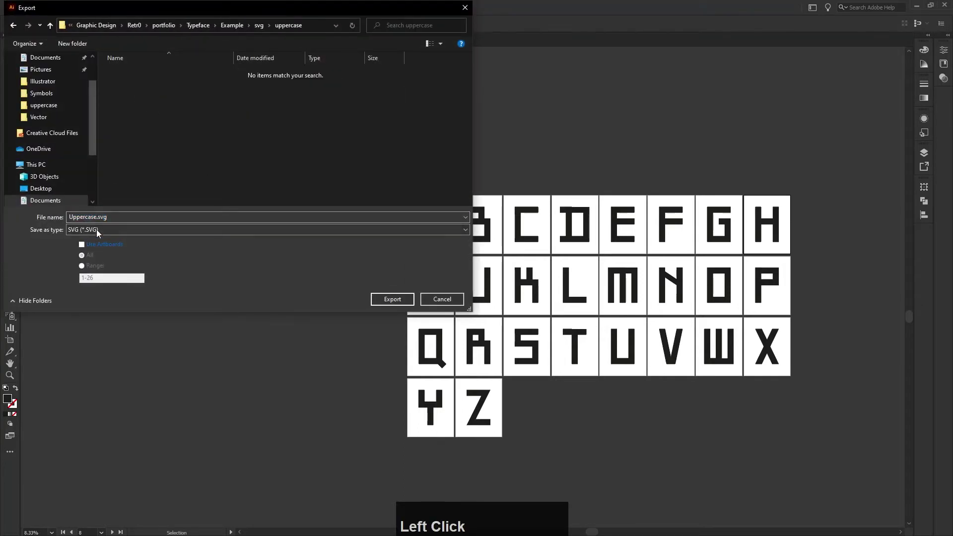
left_click(83, 244)
left_click(387, 301)
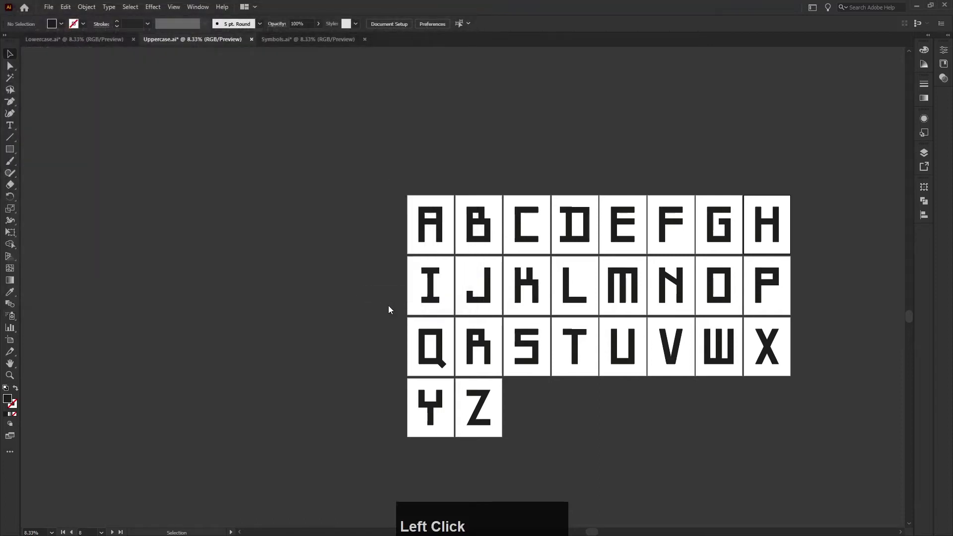
left_click(487, 305)
- Switch to the Symbols.ai document and add a layer named Merged above Glyphs
left_click(301, 41)
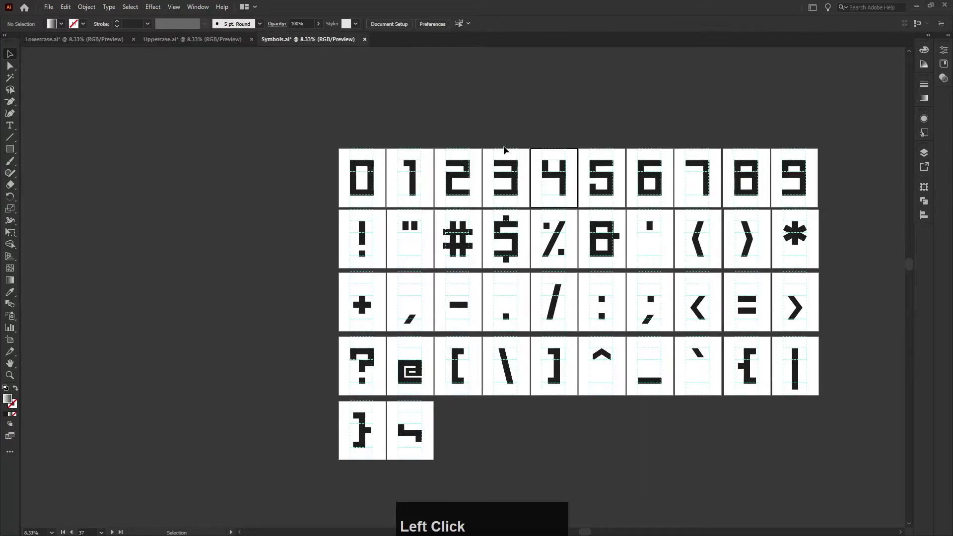
left_click(924, 153)
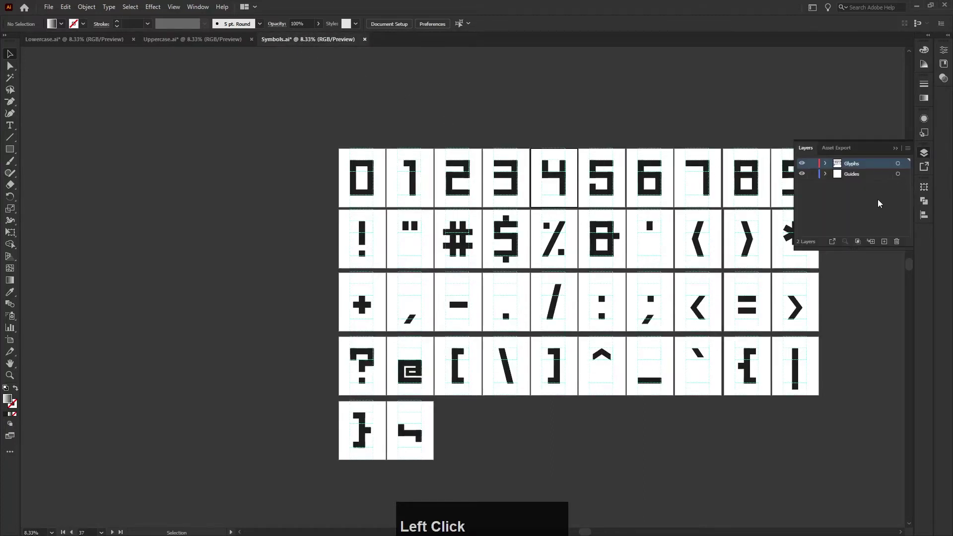
double_click(853, 163)
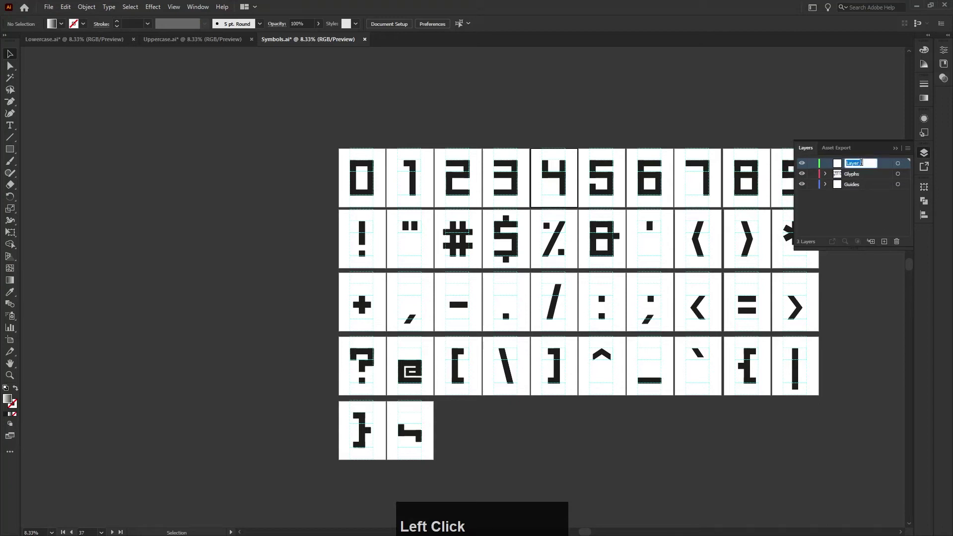
type("Merged")
left_click(852, 206)
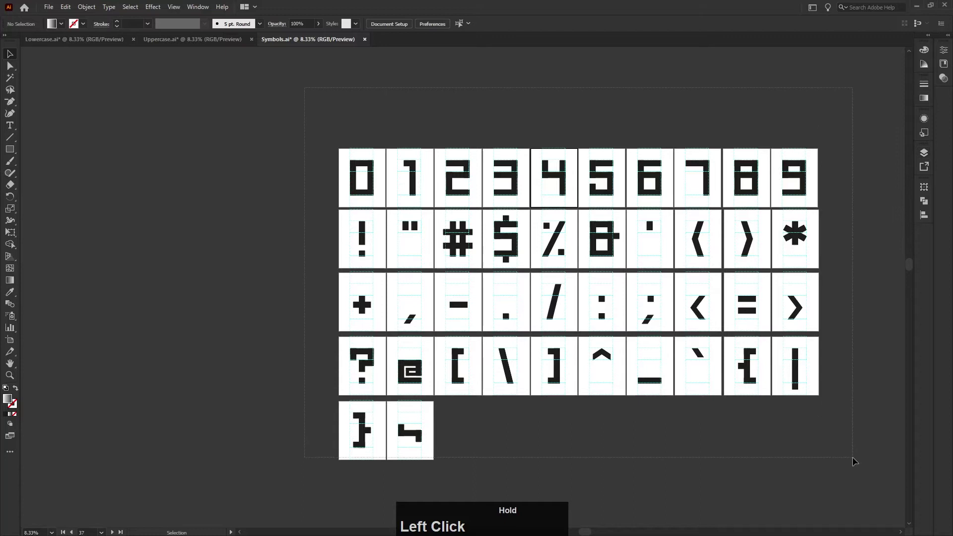
- Copy all the number and symbol glyph shapes and paste them in front on the Merged layer
key("ctrl+a")
left_click(65, 7)
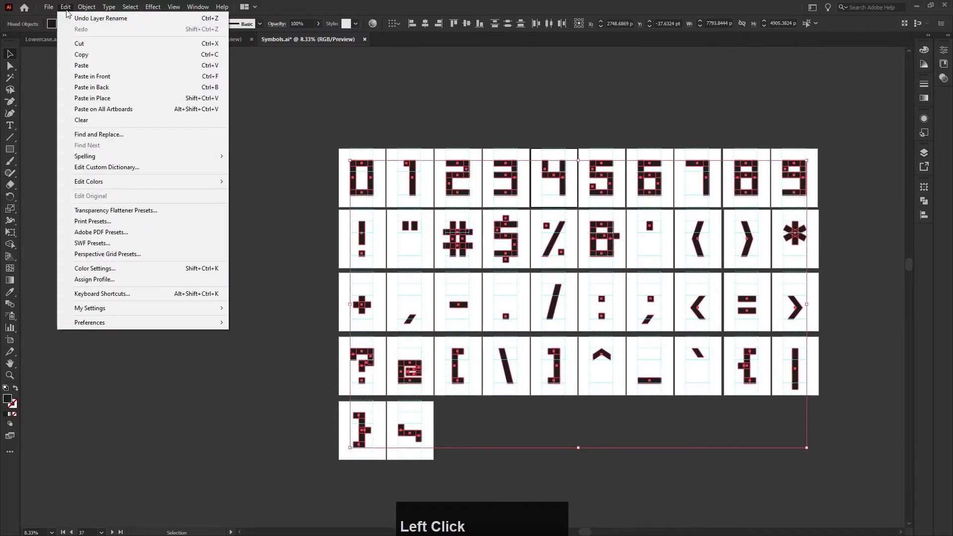
left_click(84, 56)
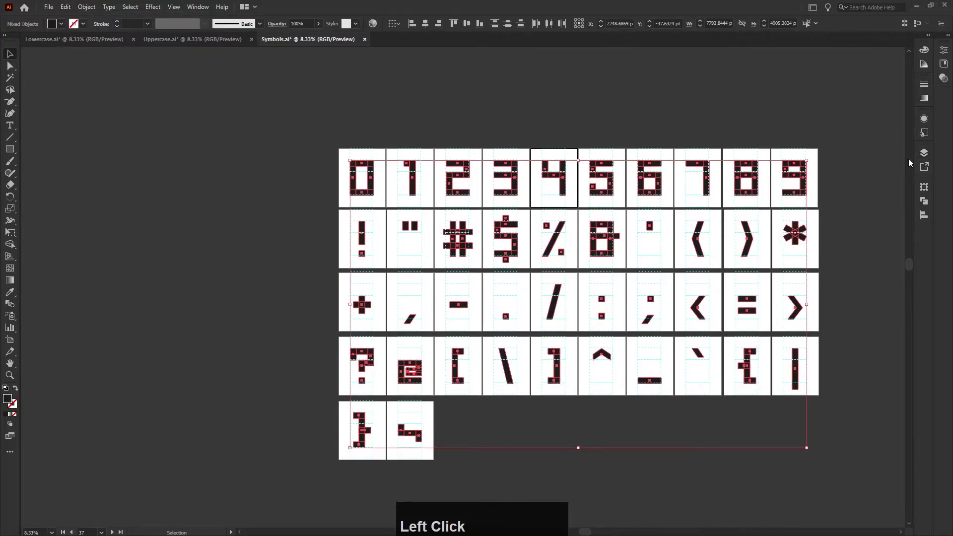
left_click(924, 152)
left_click(833, 108)
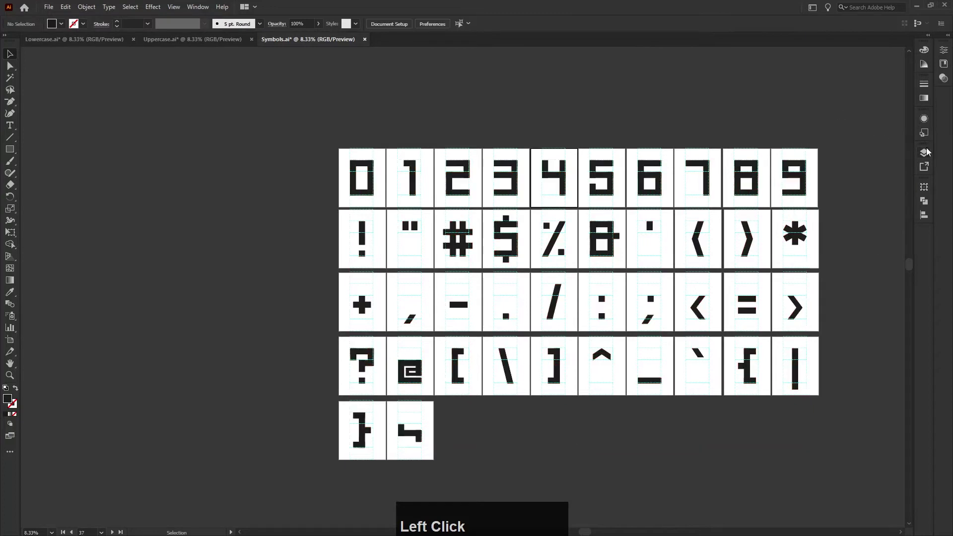
left_click(924, 153)
left_click(869, 165)
left_click(843, 120)
left_click(923, 152)
left_click(65, 7)
left_click(89, 76)
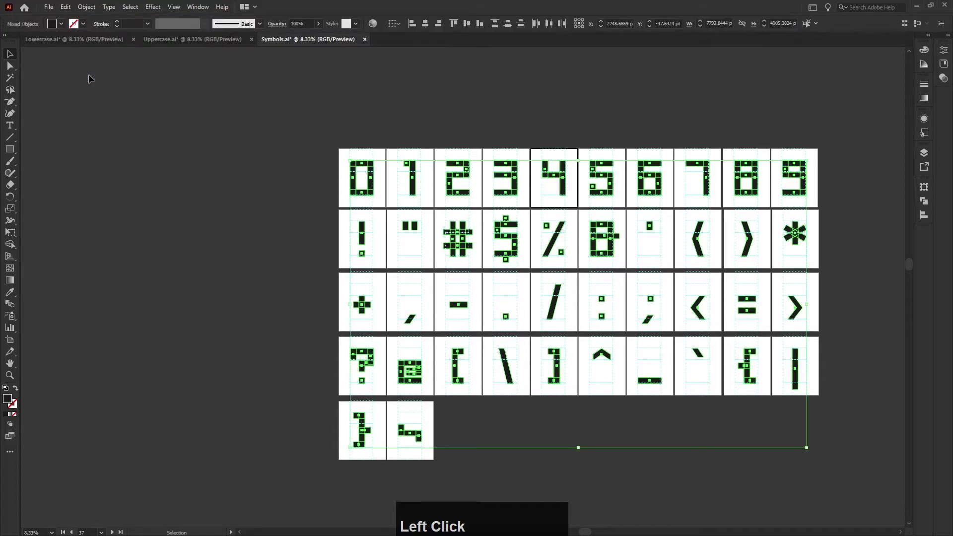
- Hide the Glyphs and Guides layers of the symbols document, leaving only the Merged layer shown
left_click(924, 152)
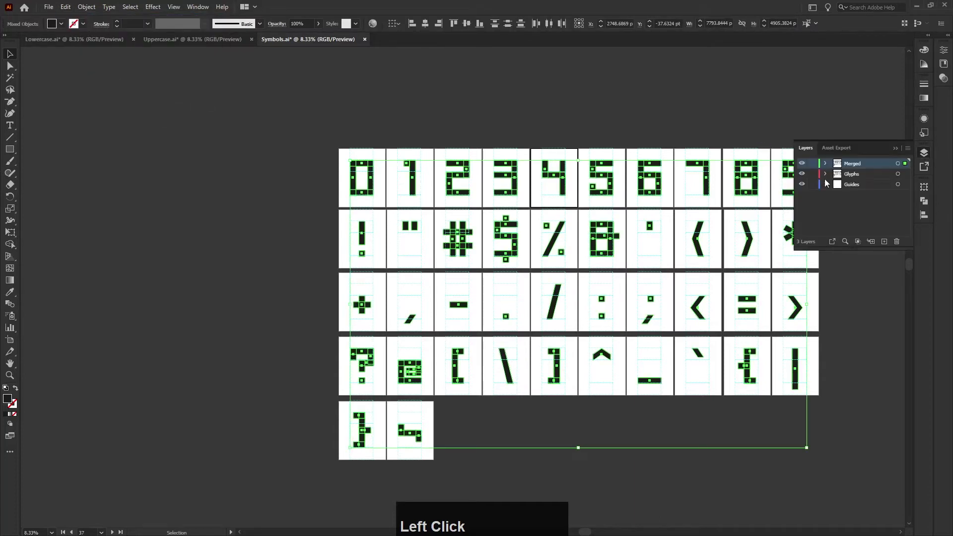
left_click(803, 174)
left_click(803, 184)
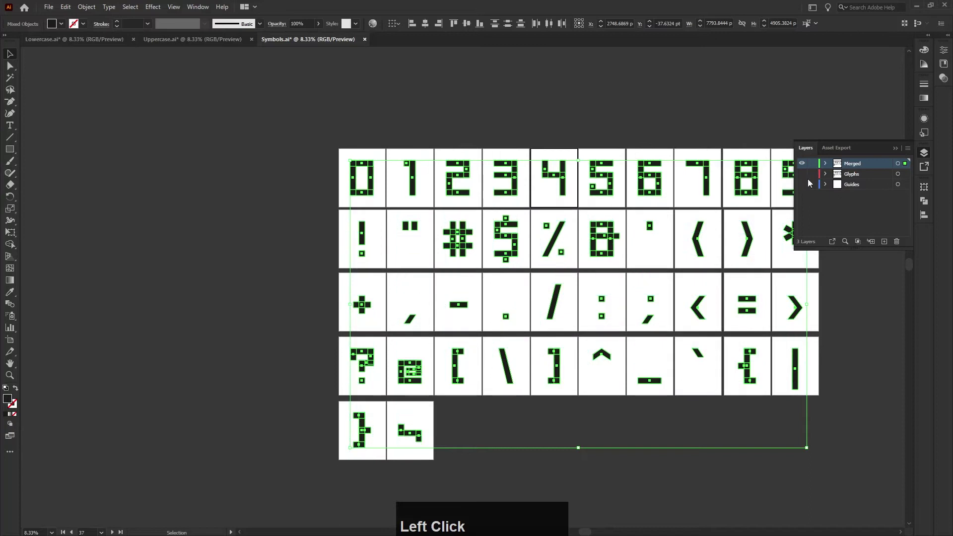
left_click(896, 148)
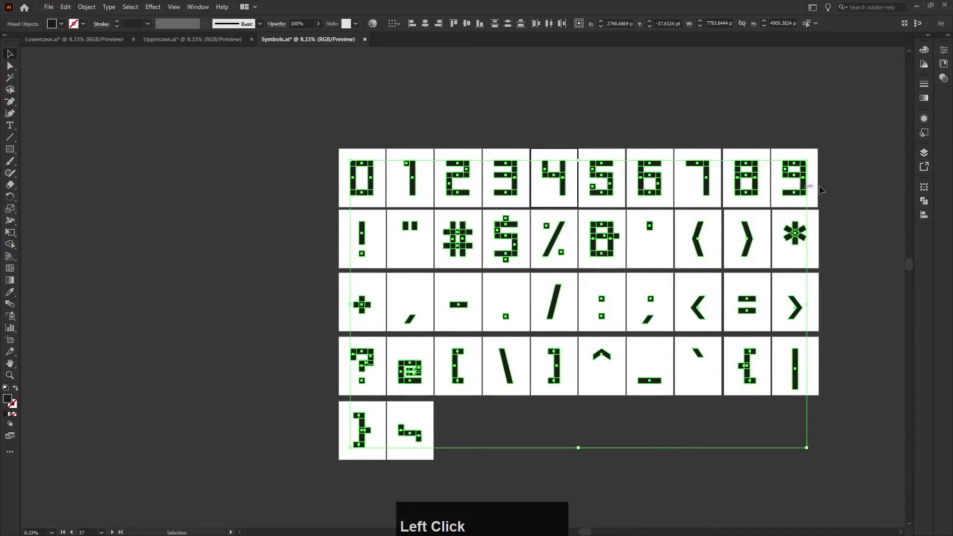
- Unite all the number and symbol shapes with Pathfinder, ungroup them into separate glyphs and deselect them
left_click(197, 6)
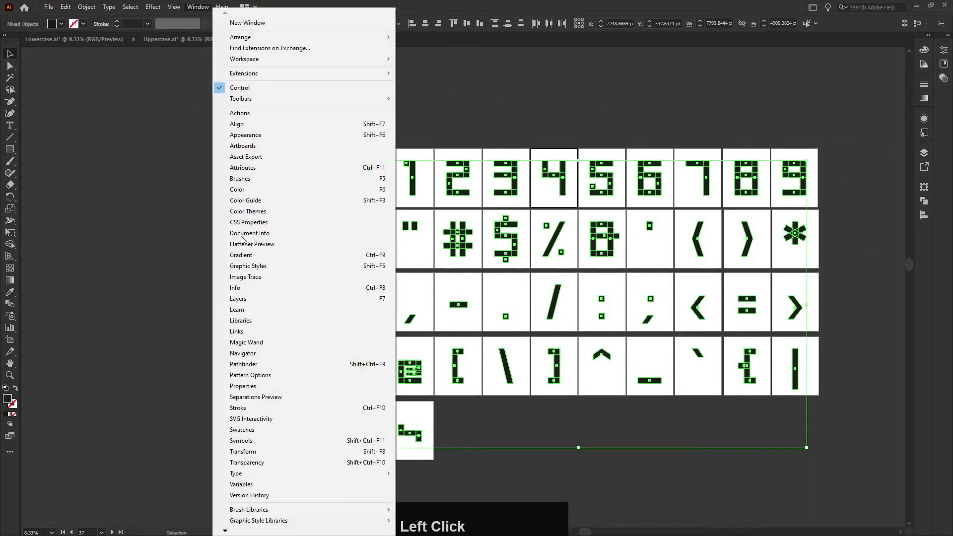
left_click(241, 364)
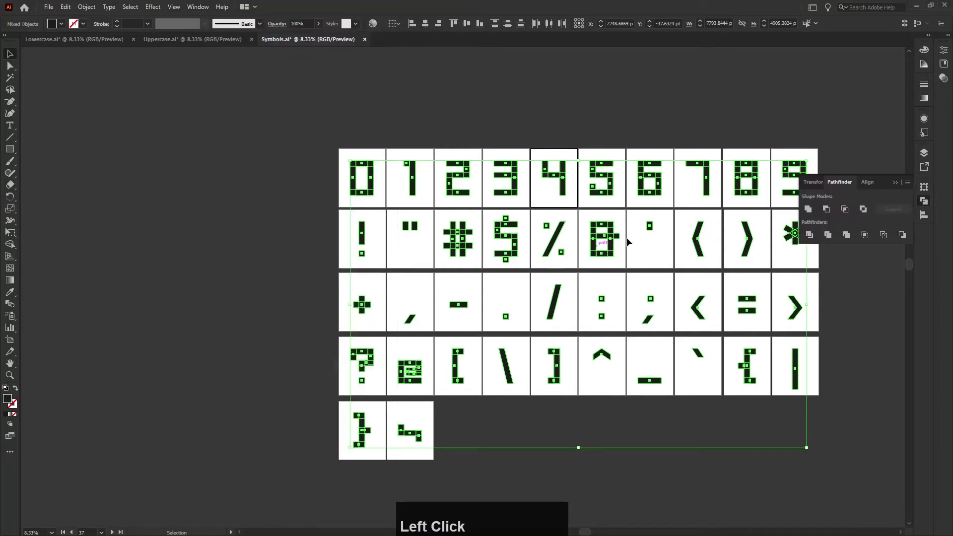
left_click(809, 209)
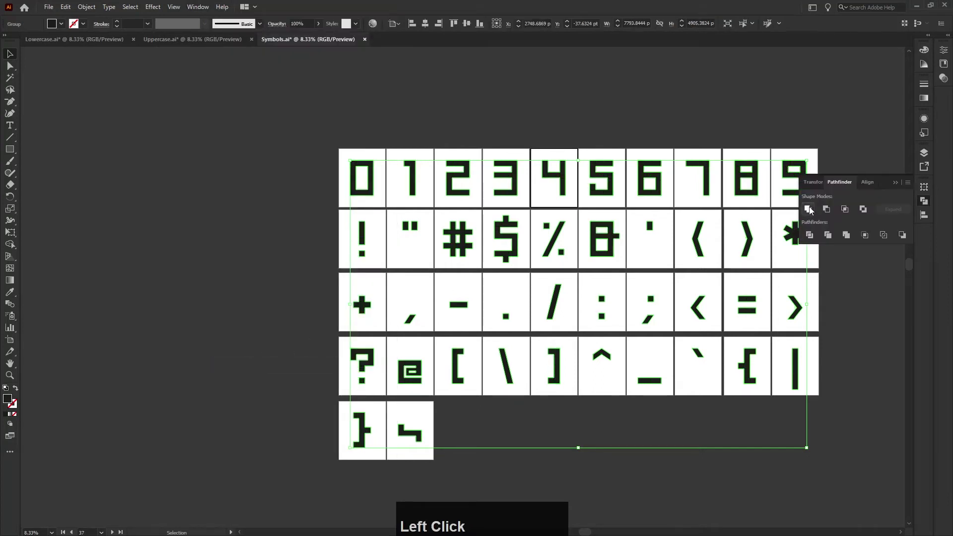
right_click(753, 177)
left_click(780, 258)
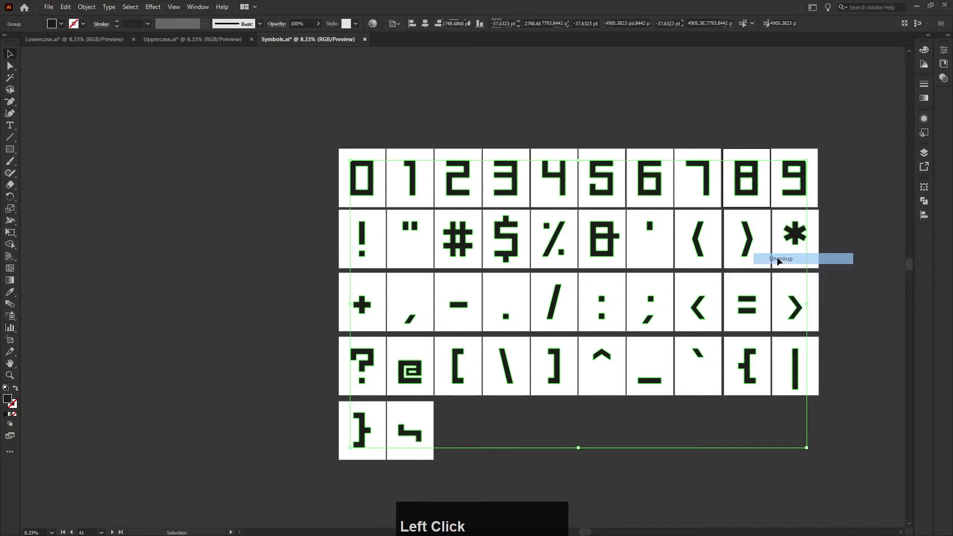
left_click(281, 89)
- Export all symbol artboards as SVG into the svg/symbols folder, with Use Artboards enabled, the file name Symbols.svg and the current SVG options
left_click(48, 7)
mouse_move(107, 193)
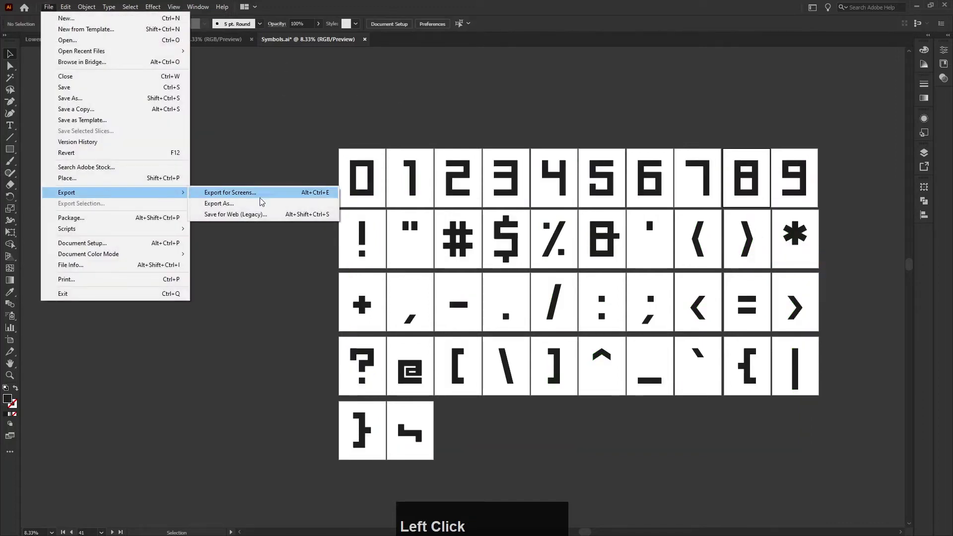
left_click(246, 201)
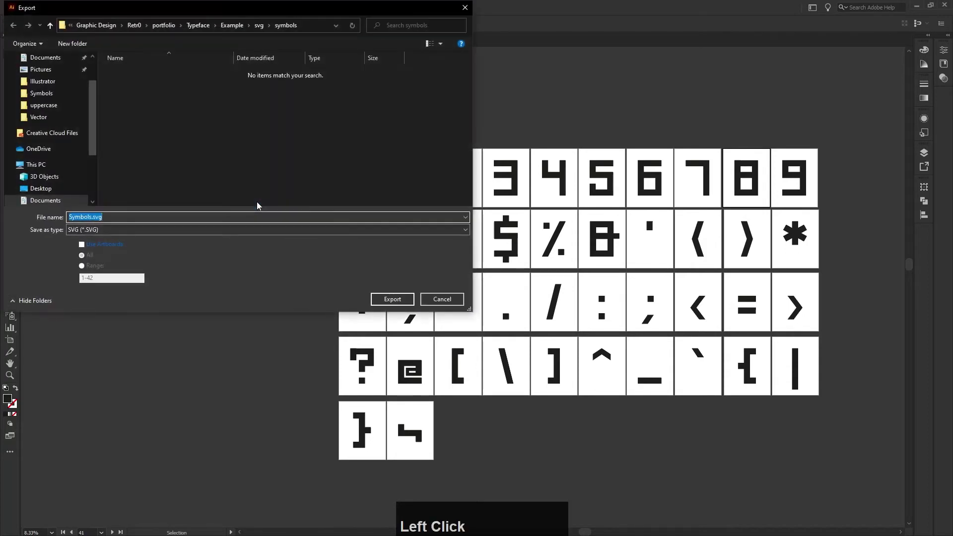
left_click(82, 244)
left_click(392, 300)
left_click(484, 306)
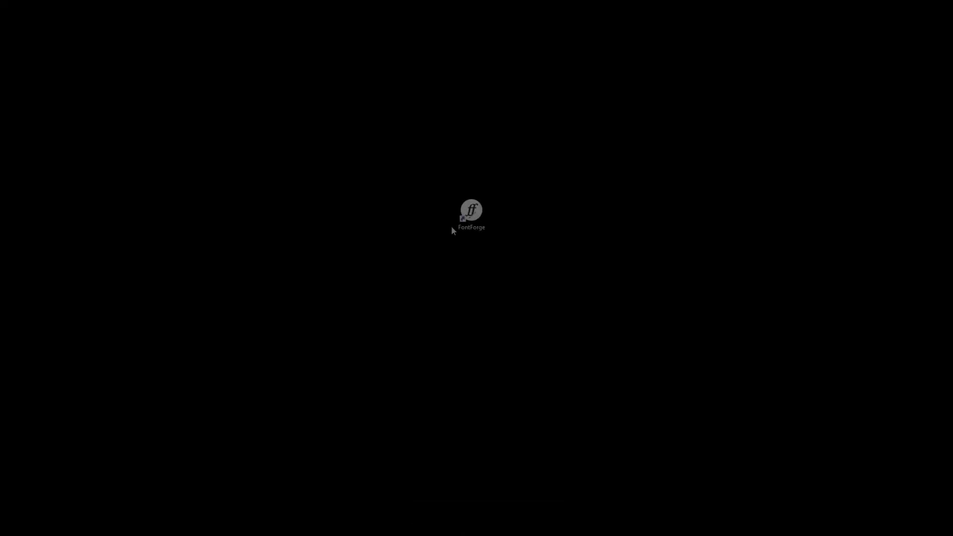
- Launch FontForge from the desktop
double_click(474, 215)
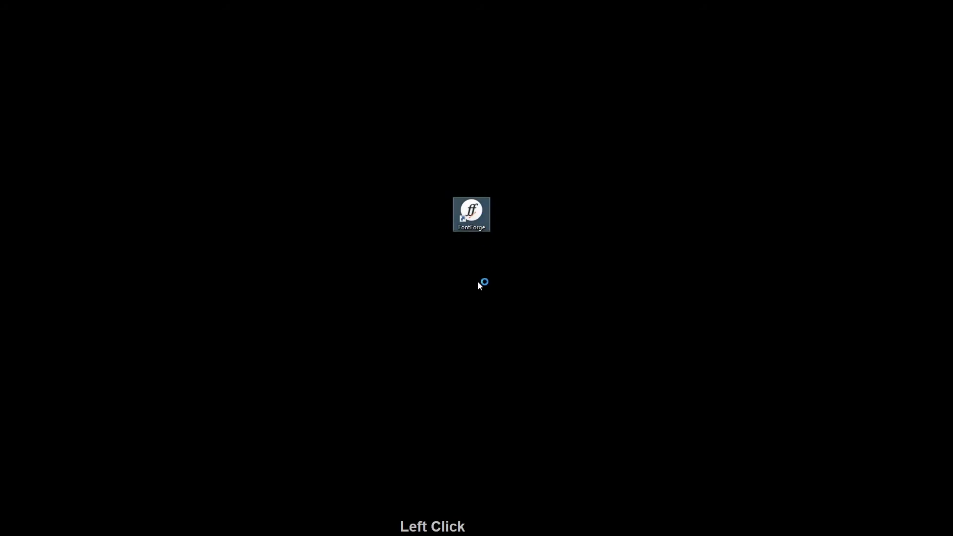